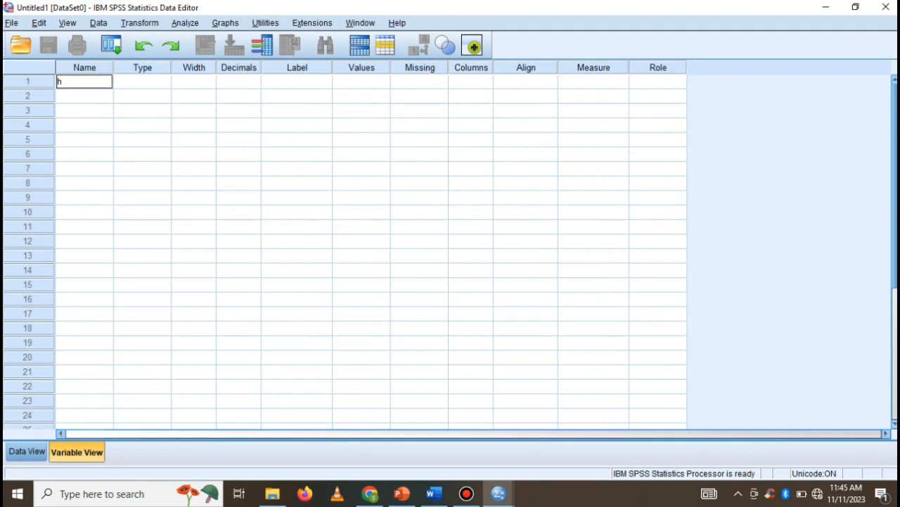
# Name the first variable hasil_ulangan and paste the copied scores into its data column starting at row 1
pyautogui.write('il_ulangan')
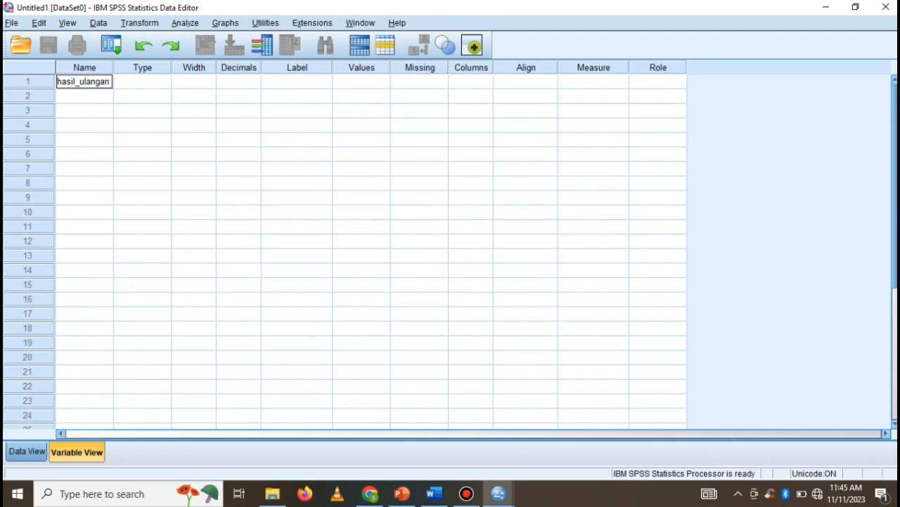
pyautogui.click(27, 451)
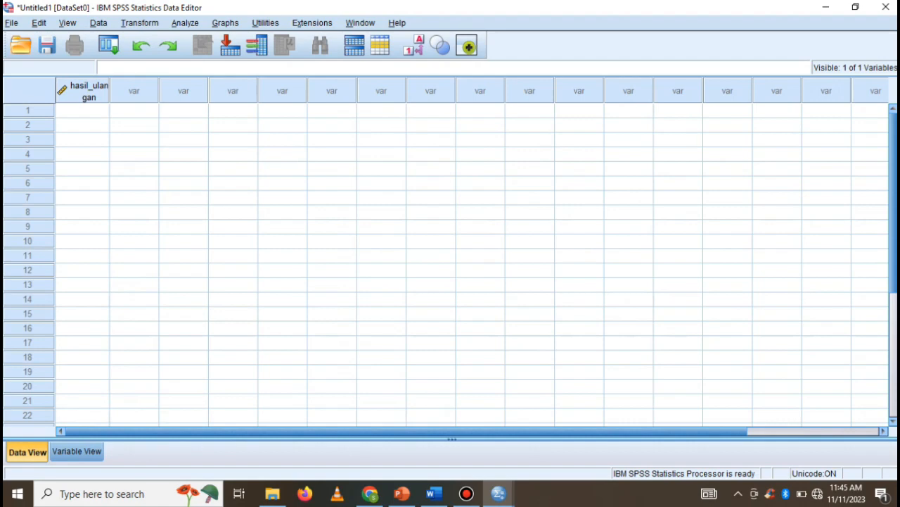
pyautogui.click(82, 111)
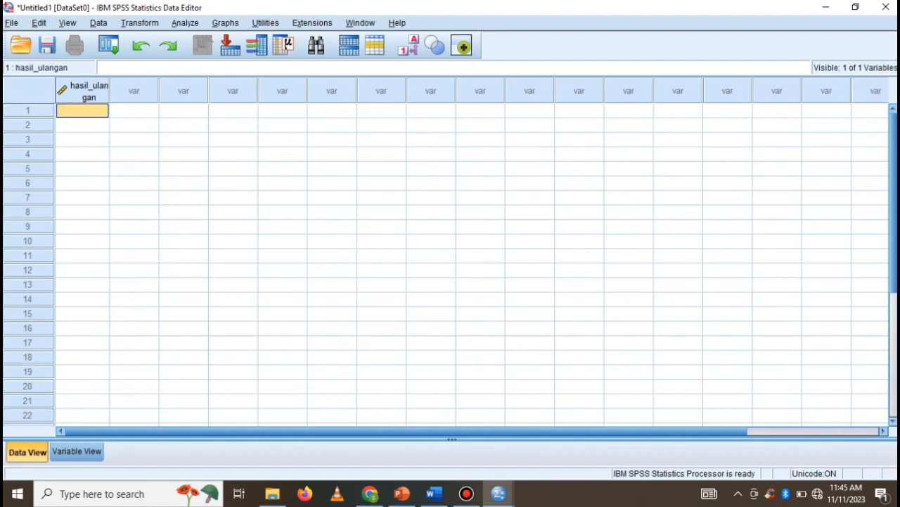
pyautogui.hotkey('ctrl', 'v')
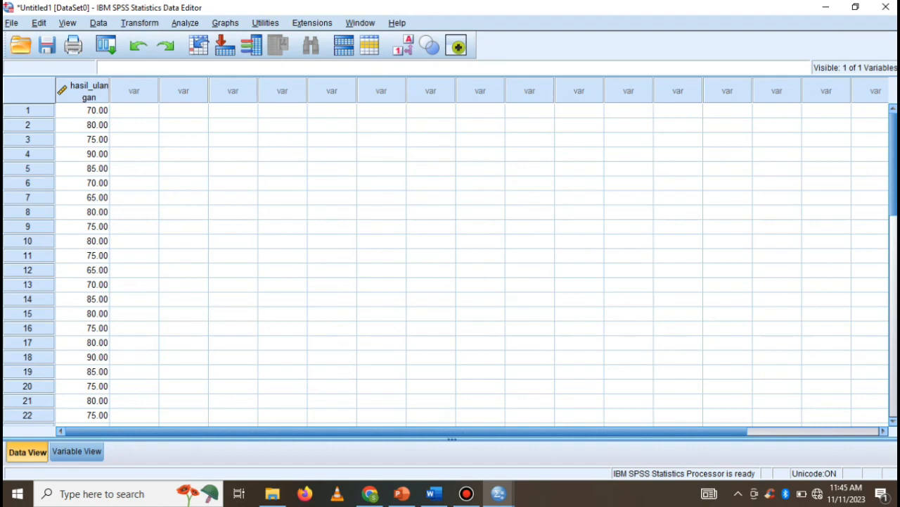
# Set the decimals of hasil_ulangan to 0 and return to the data sheet
pyautogui.click(77, 451)
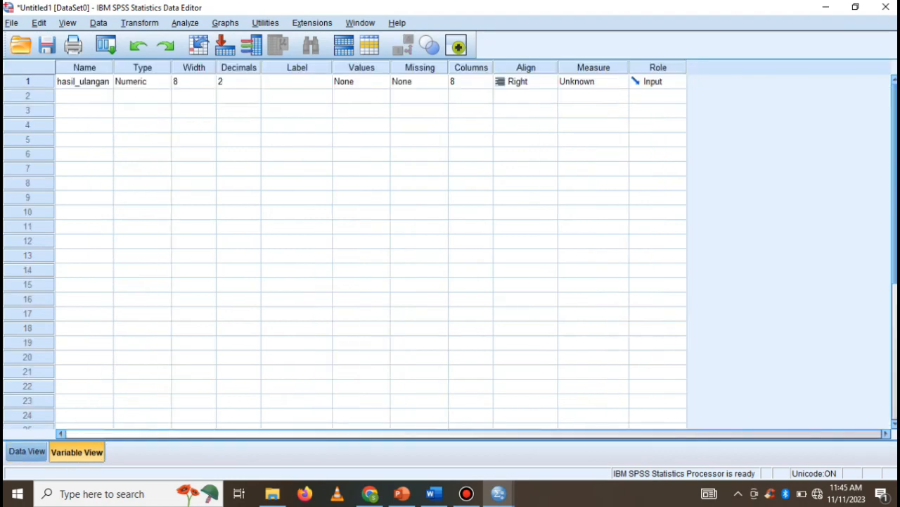
pyautogui.click(239, 82)
pyautogui.write('1')
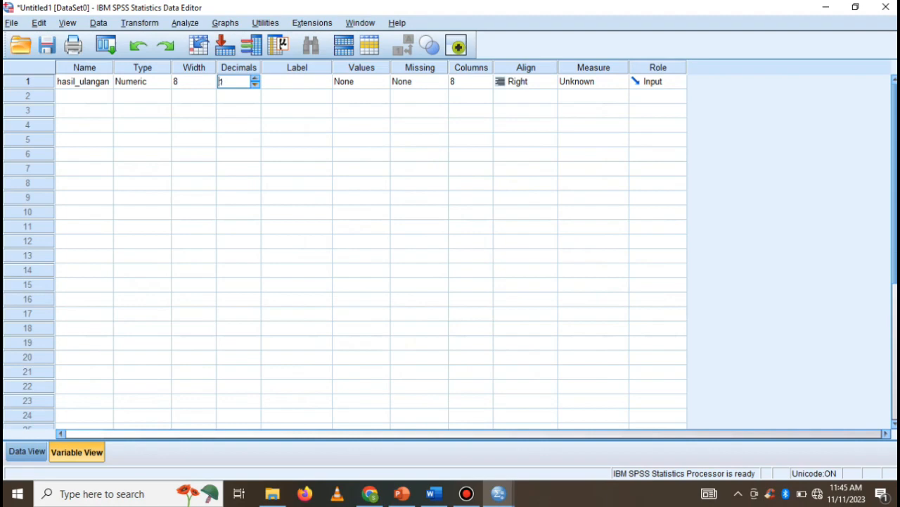
pyautogui.press('BackSpace')
pyautogui.write('0')
pyautogui.click(26, 451)
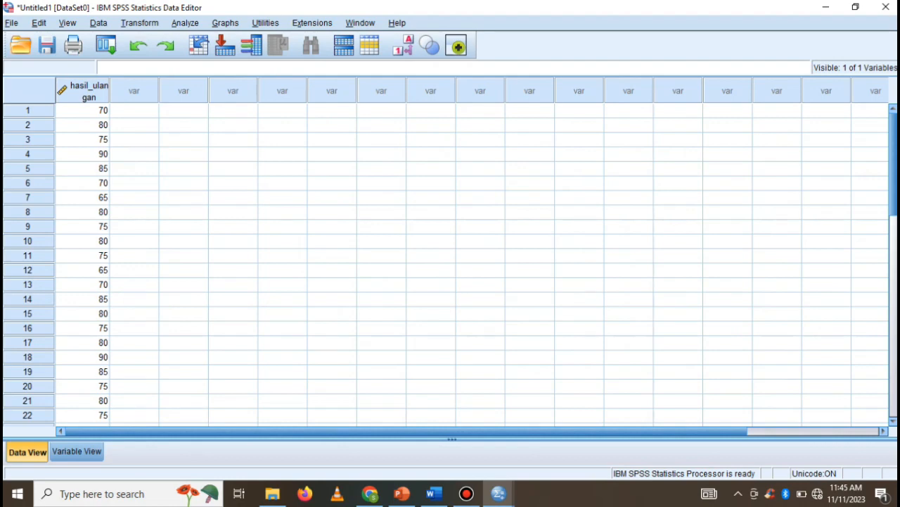
# Start a Descriptives analysis with hasil_ulangan as the analysed variable
pyautogui.hotkey('alt', 'a')
pyautogui.press('Down')
pyautogui.press('Down')
pyautogui.press('Right')
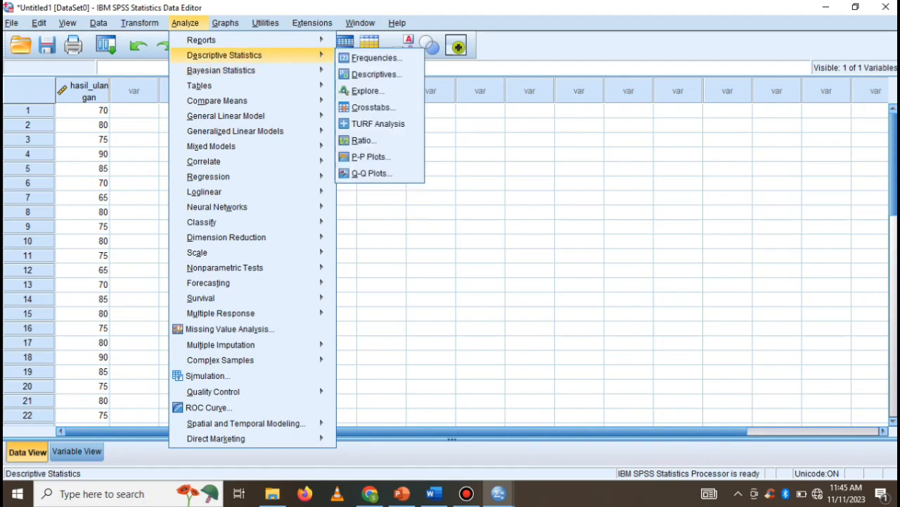
pyautogui.press('Return')
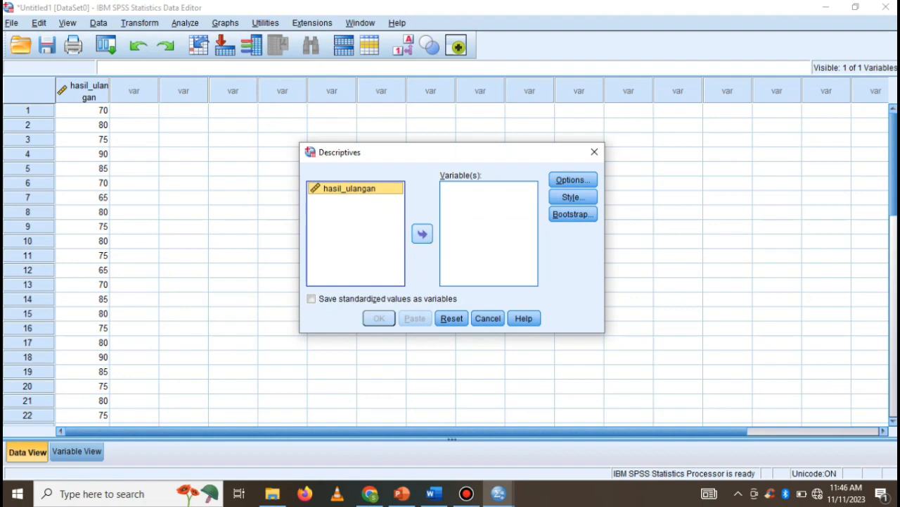
pyautogui.click(422, 233)
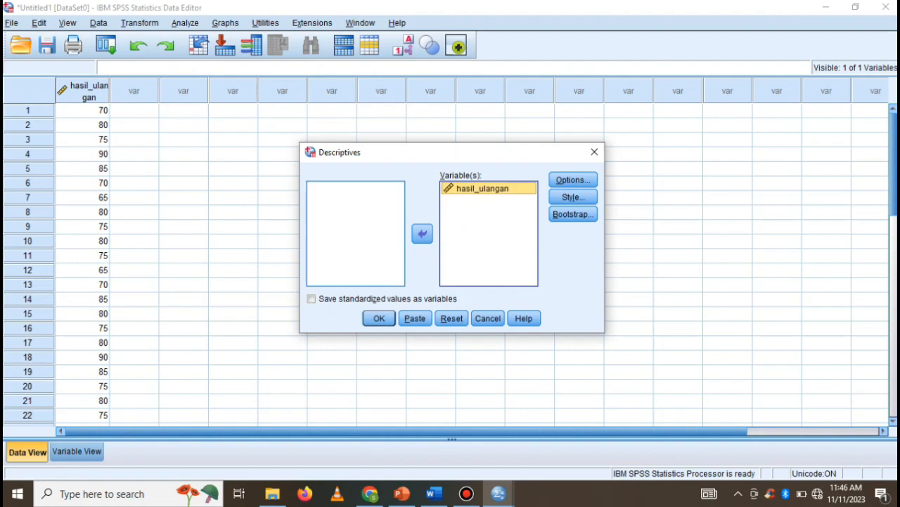
# Add Sum to the default descriptive statistics and run the Descriptives analysis
pyautogui.click(574, 179)
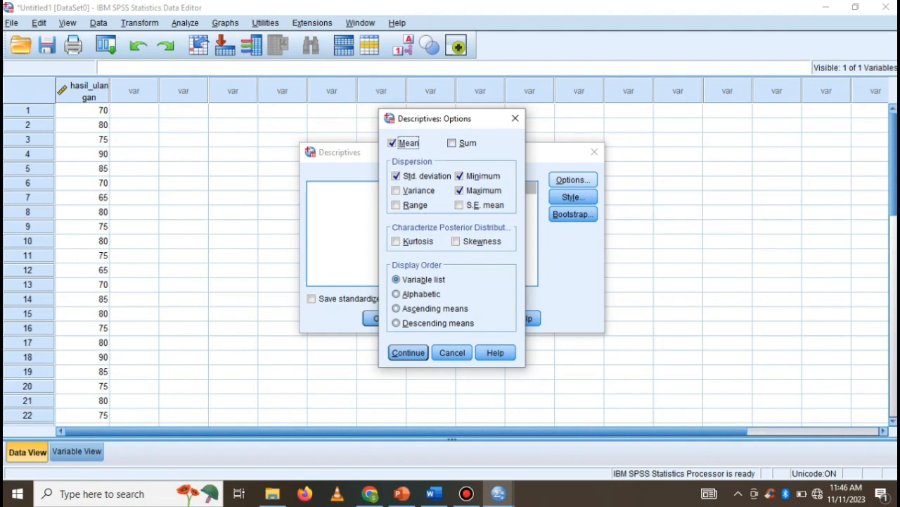
pyautogui.click(451, 142)
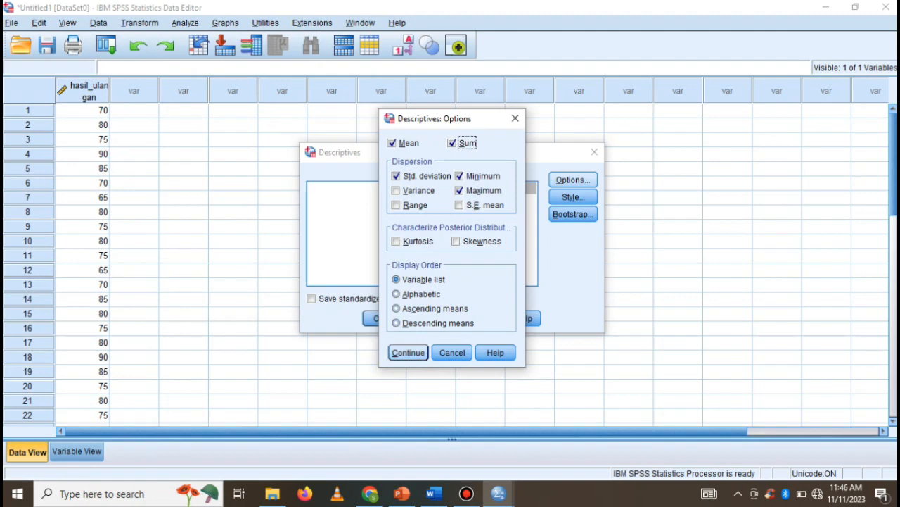
pyautogui.click(408, 353)
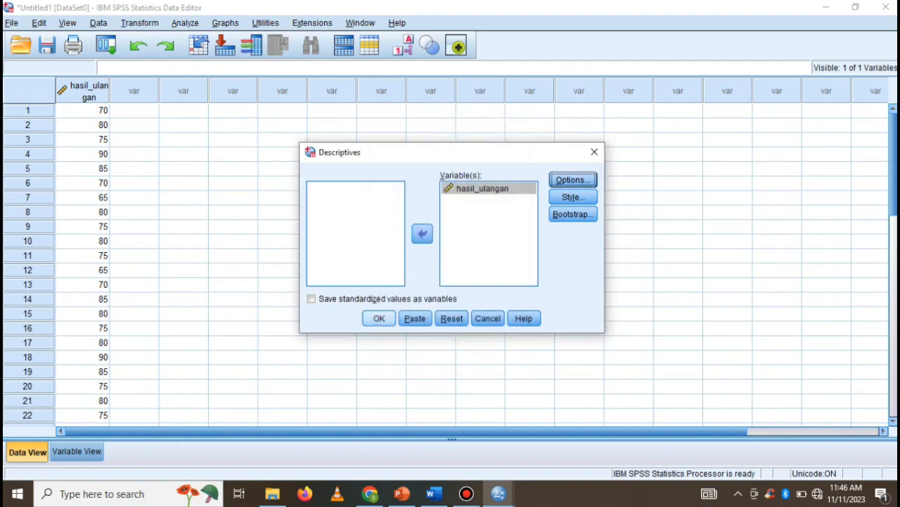
pyautogui.click(379, 318)
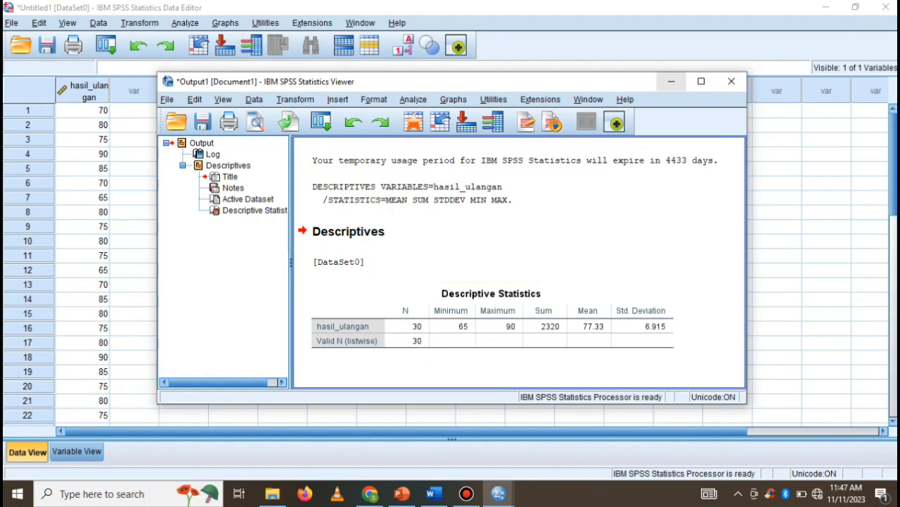
# Minimize the output window and start a Frequencies analysis with hasil_ulangan as the analysed variable
pyautogui.click(671, 81)
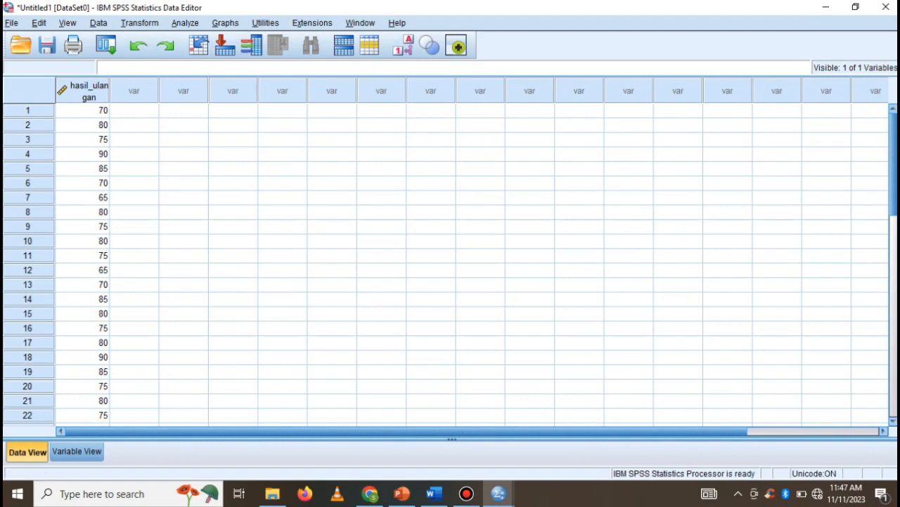
pyautogui.click(185, 23)
pyautogui.moveTo(224, 55)
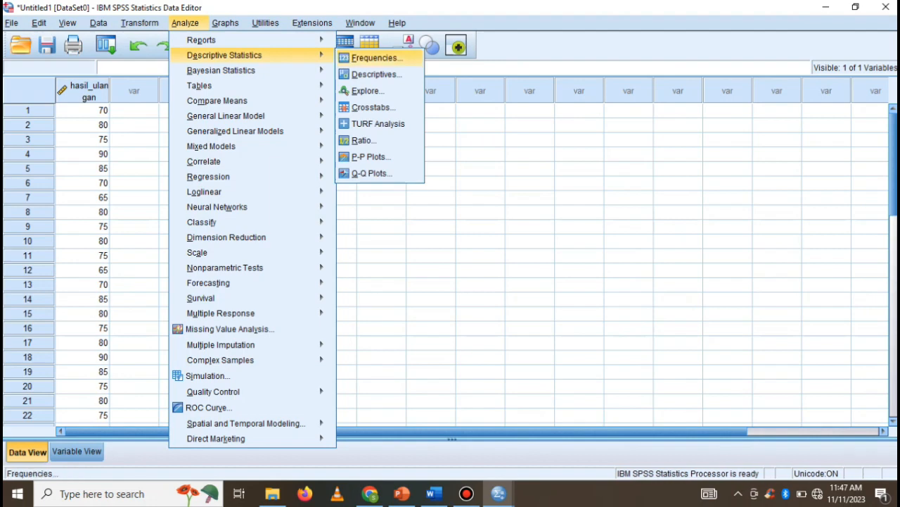
pyautogui.click(377, 58)
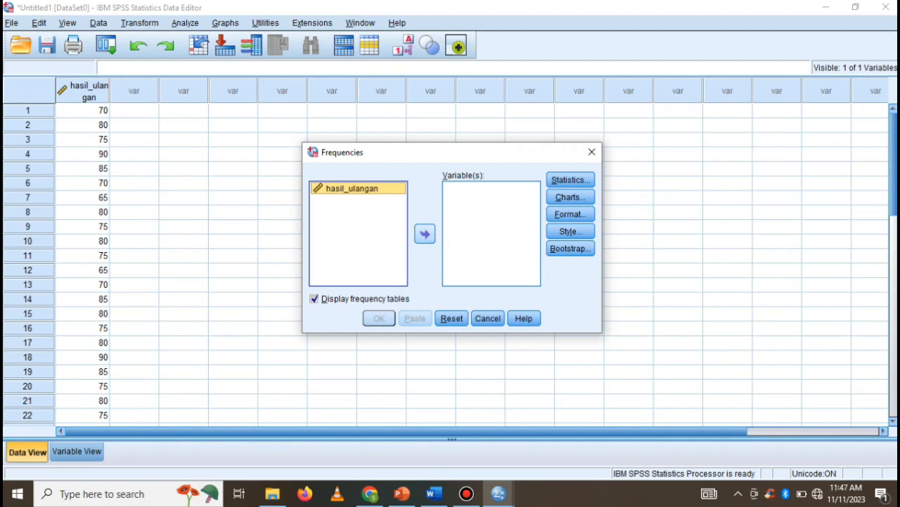
pyautogui.click(424, 234)
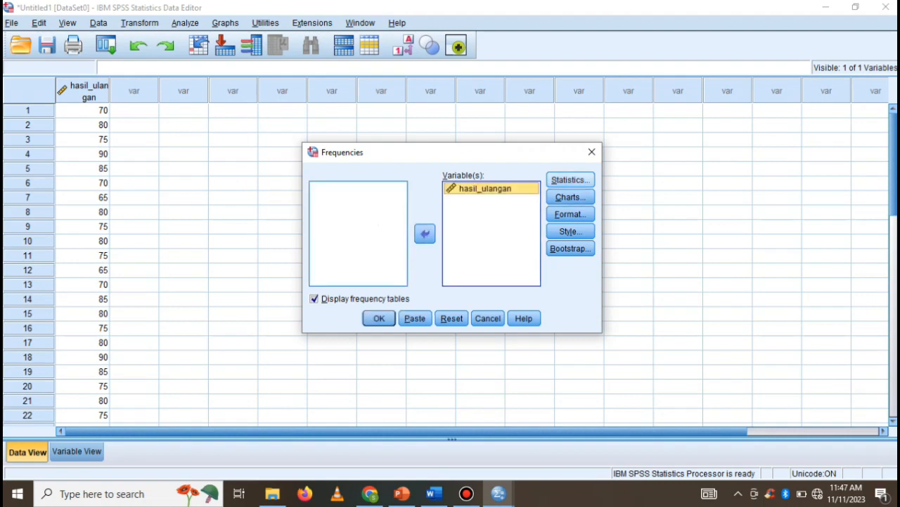
# Include the mean, median, mode and sum in the Frequencies statistics
pyautogui.click(571, 179)
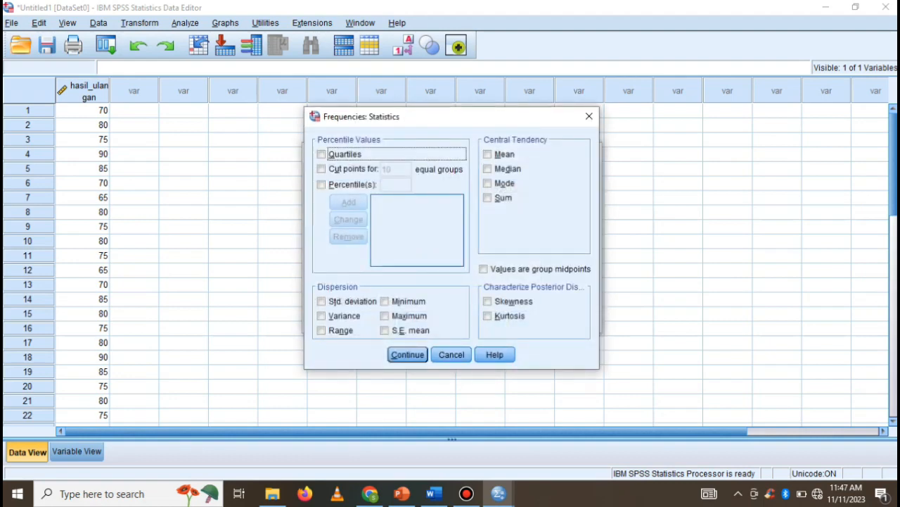
pyautogui.click(488, 154)
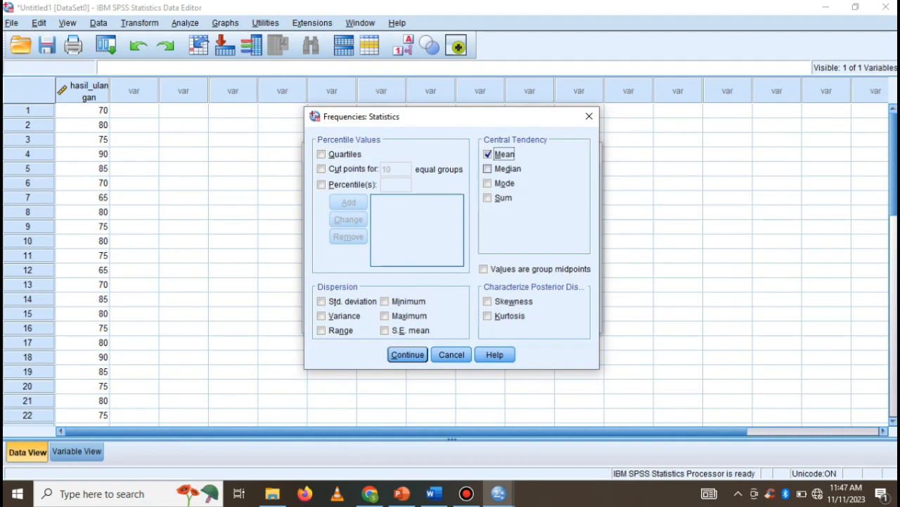
pyautogui.click(488, 169)
pyautogui.click(487, 182)
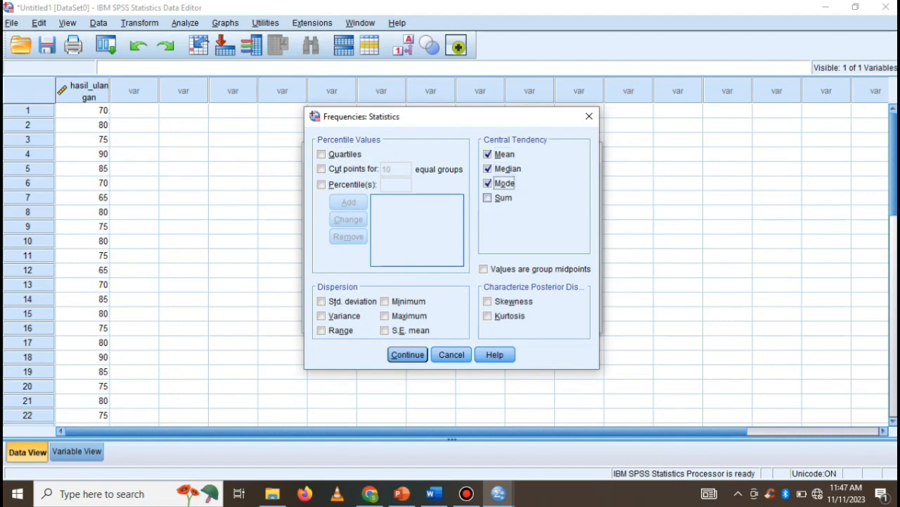
pyautogui.click(487, 198)
# Include quartiles in the Frequencies statistics and add a percentile of 100
pyautogui.click(321, 154)
pyautogui.click(322, 184)
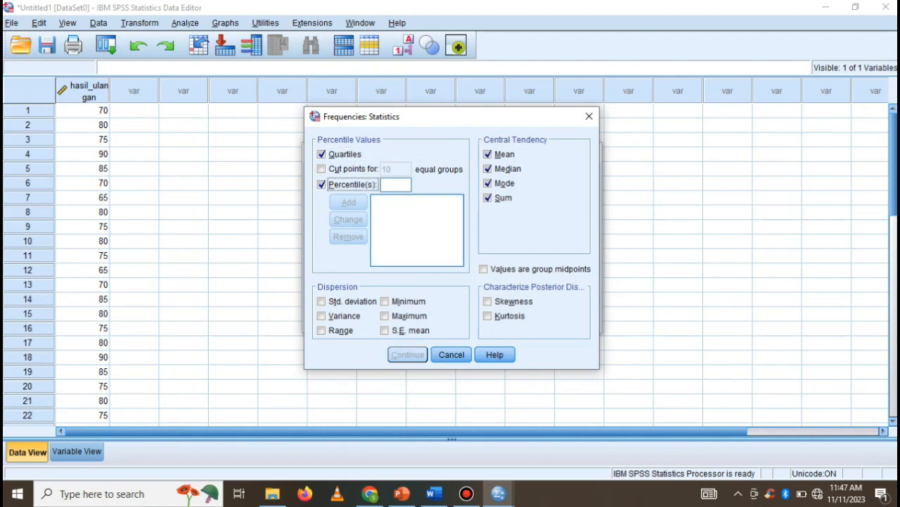
pyautogui.click(396, 185)
pyautogui.write('100')
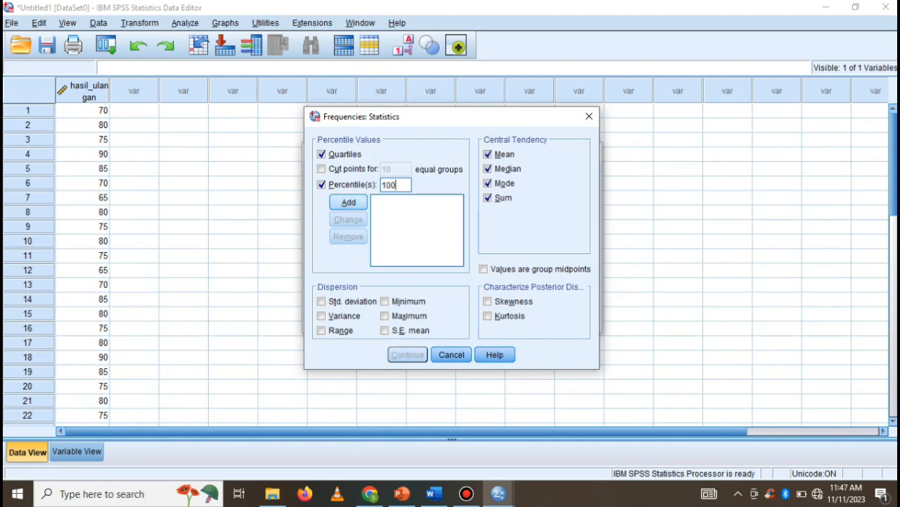
pyautogui.press('Return')
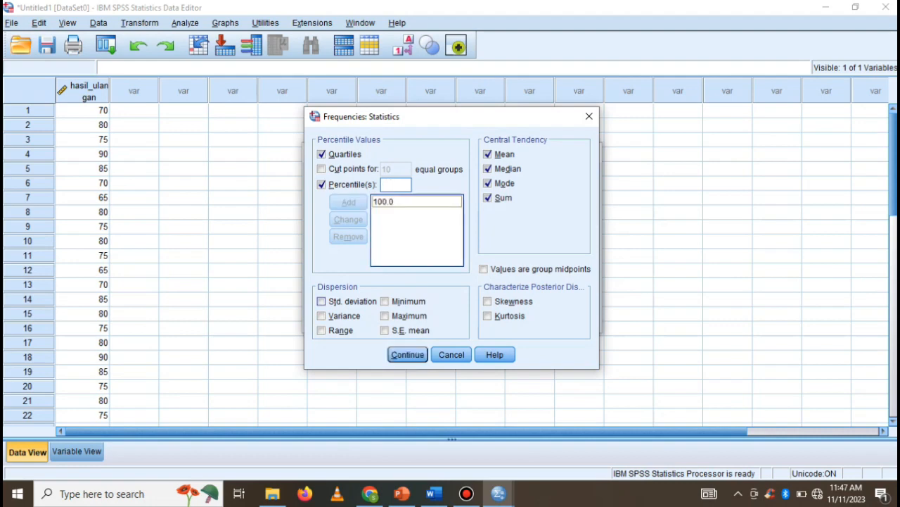
# Include the standard deviation, minimum and maximum, and run the Frequencies analysis
pyautogui.click(322, 301)
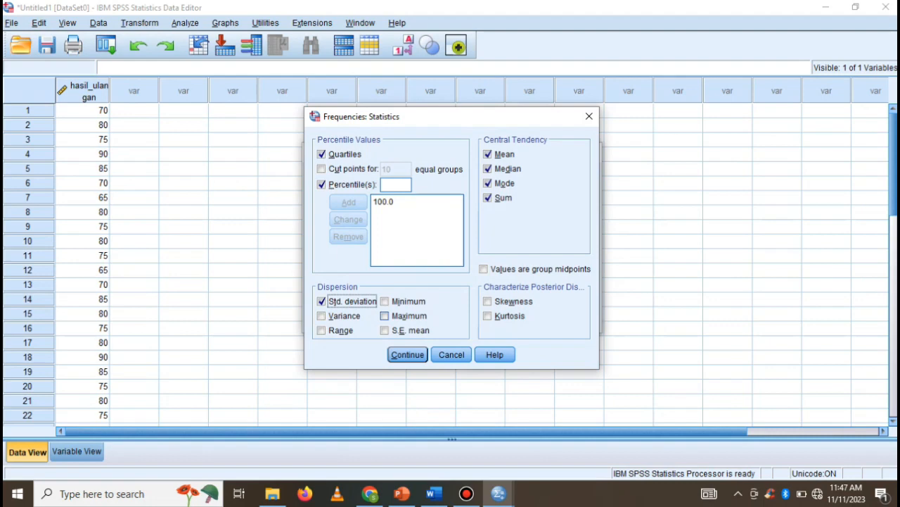
pyautogui.click(385, 301)
pyautogui.click(385, 316)
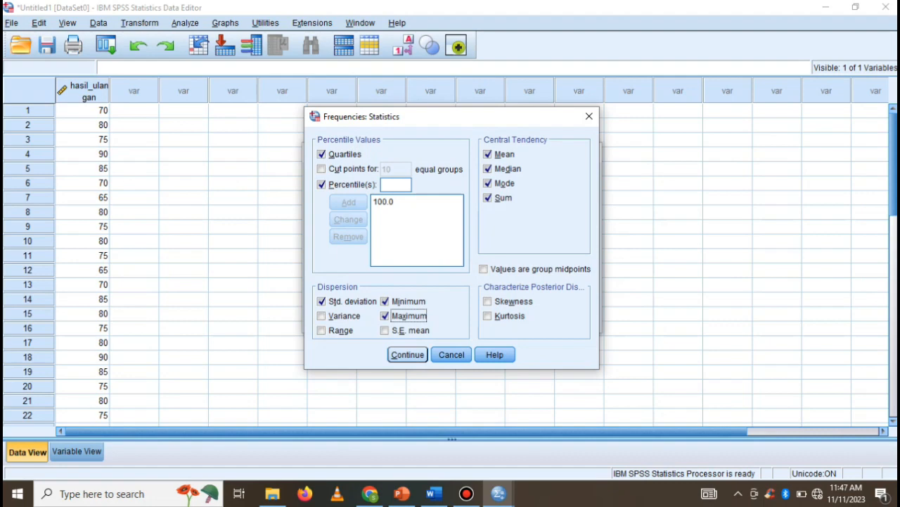
pyautogui.press('Return')
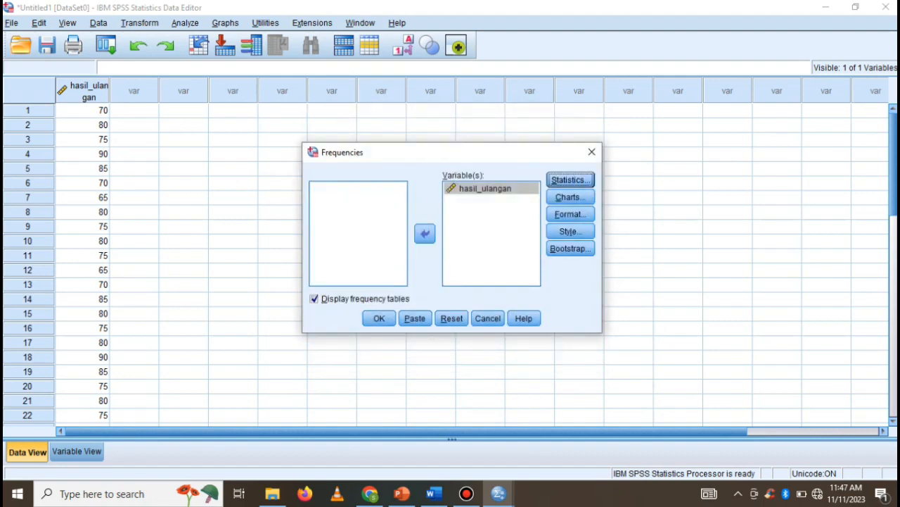
pyautogui.click(379, 318)
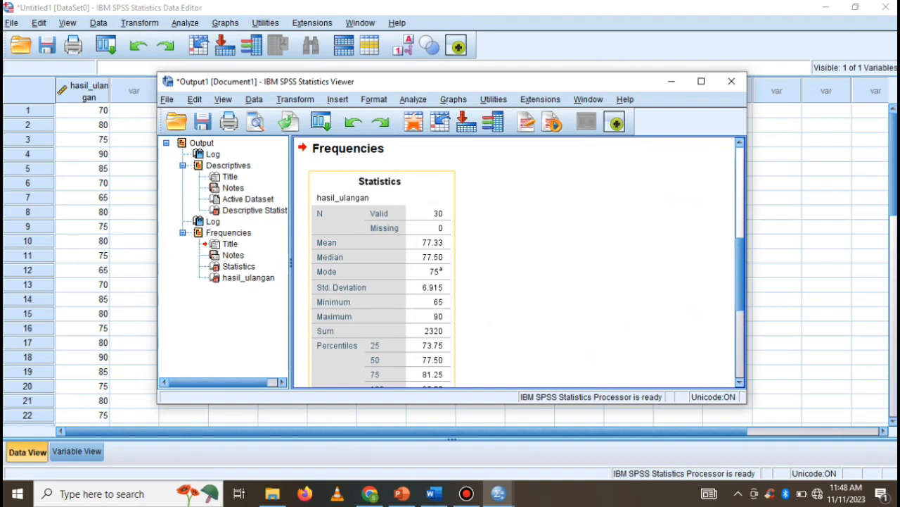
# Examine the Frequencies statistics and the hasil_ulangan frequency table, and go back to the Descriptive Statistics table
pyautogui.moveTo(739, 274); pyautogui.dragTo(739, 286)
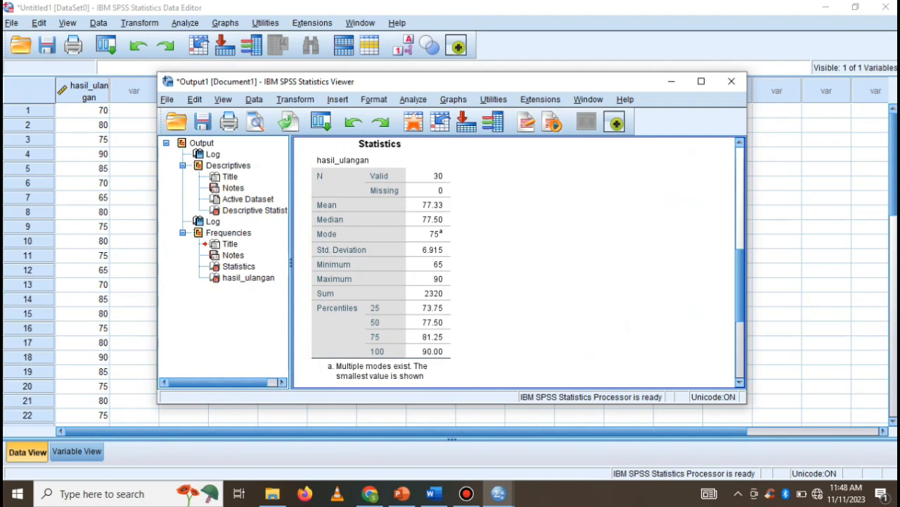
pyautogui.scroll(-2, 517, 260)
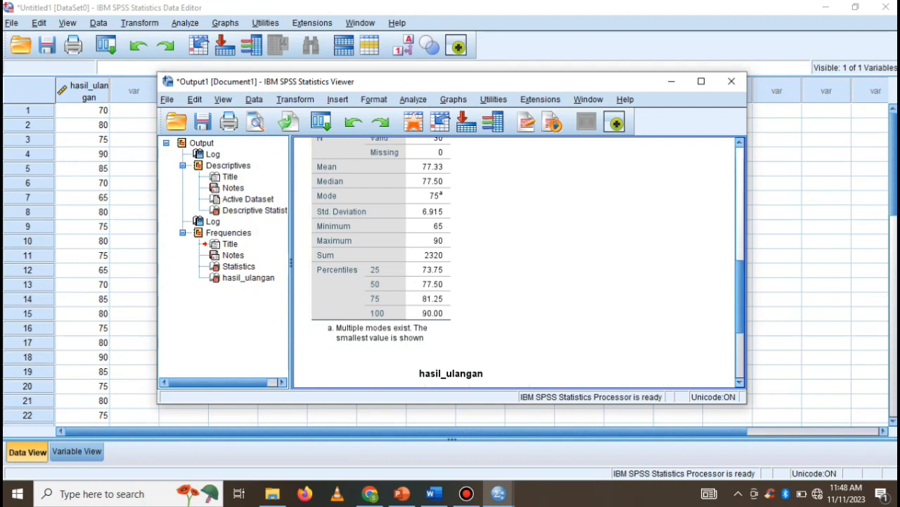
pyautogui.scroll(-4, 518, 262)
pyautogui.scroll(-1, 519, 262)
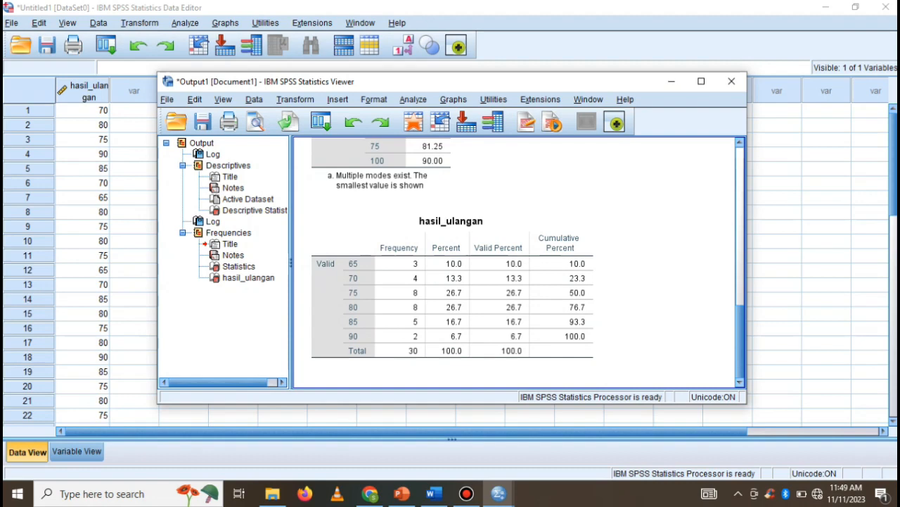
pyautogui.scroll(5, 517, 261)
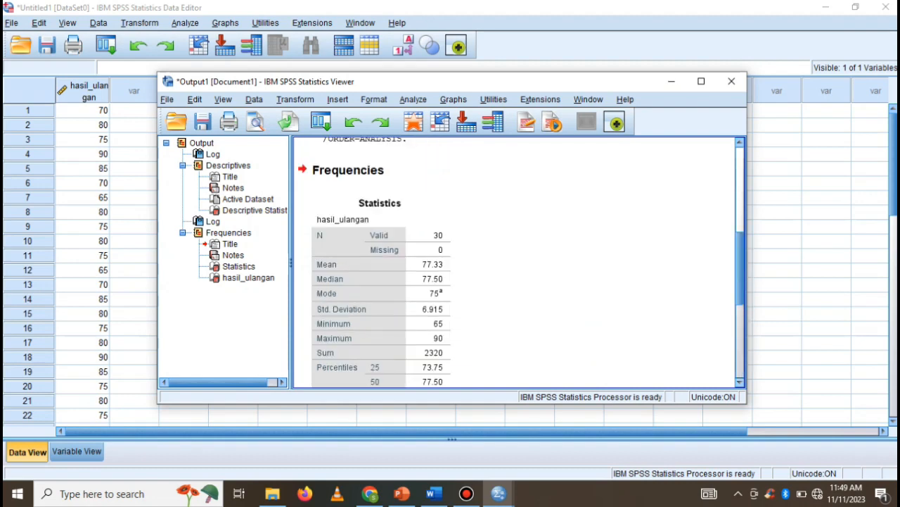
pyautogui.scroll(-5, 517, 260)
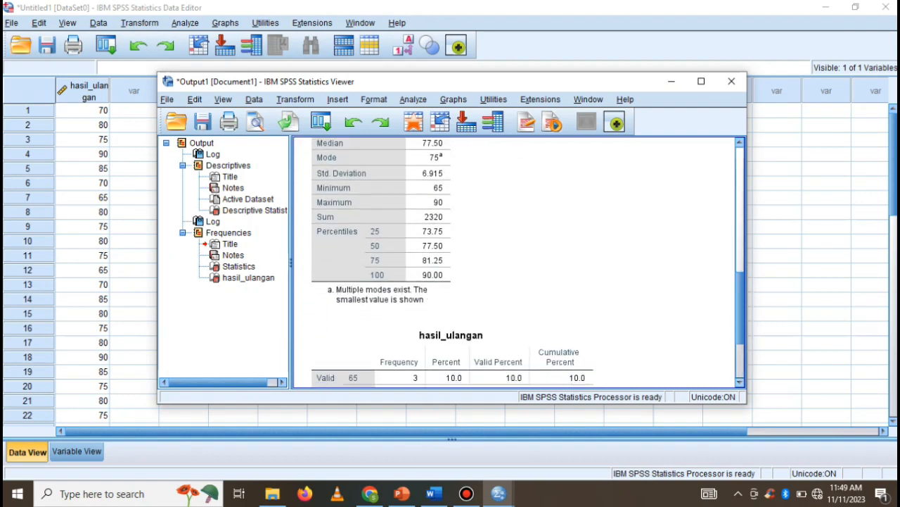
pyautogui.scroll(-3, 517, 260)
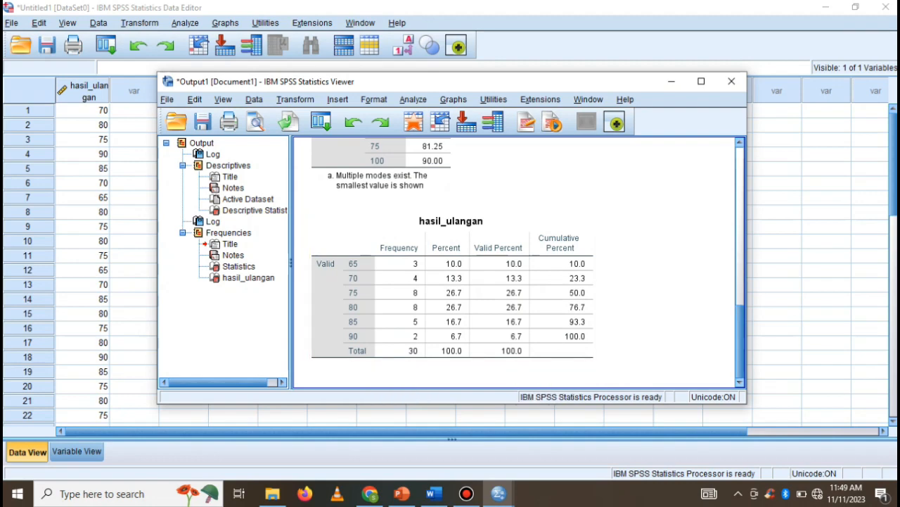
pyautogui.scroll(10, 517, 260)
pyautogui.scroll(8, 517, 260)
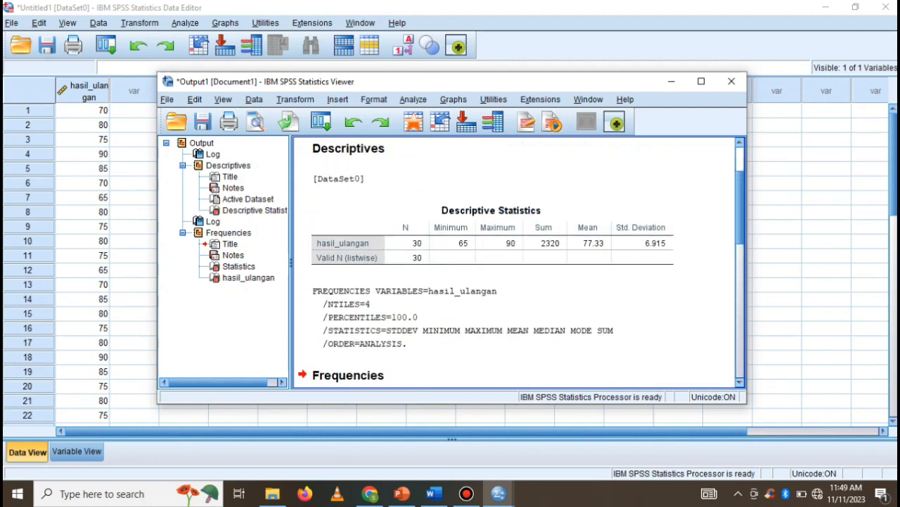
# Copy the Descriptives title from the SPSS output and paste it into the Word document in place of the score list
pyautogui.scroll(-4, 518, 260)
pyautogui.scroll(2, 517, 260)
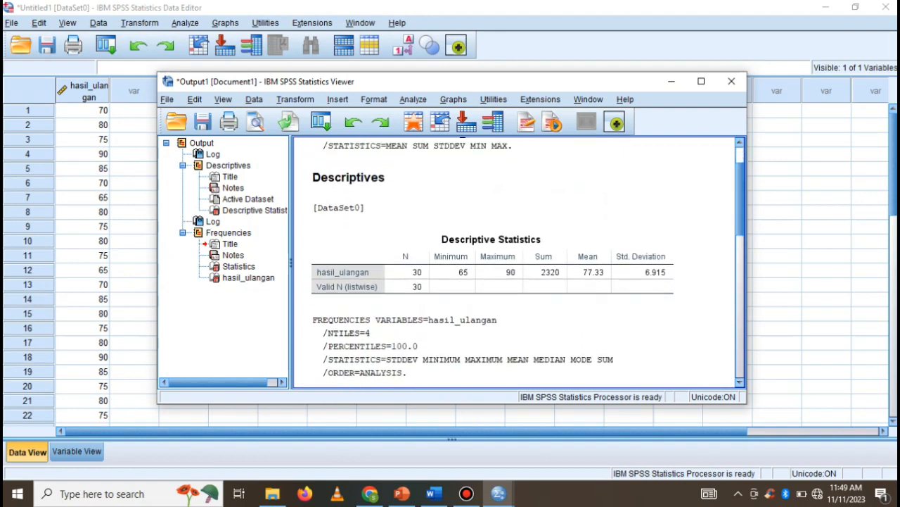
pyautogui.click(515, 176)
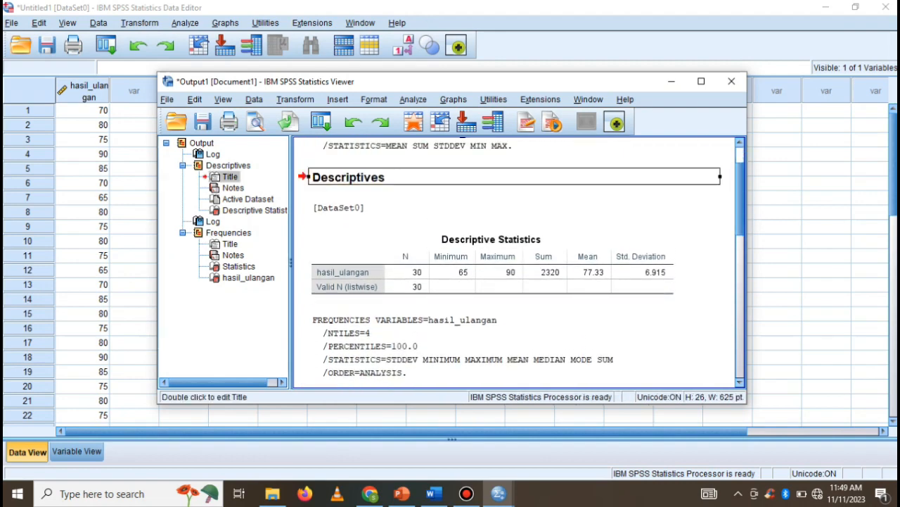
pyautogui.rightClick(460, 177)
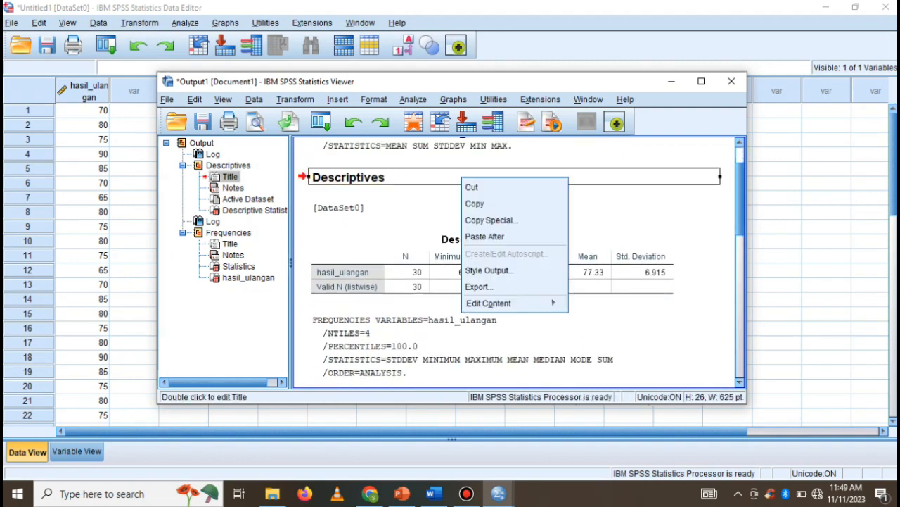
pyautogui.click(472, 201)
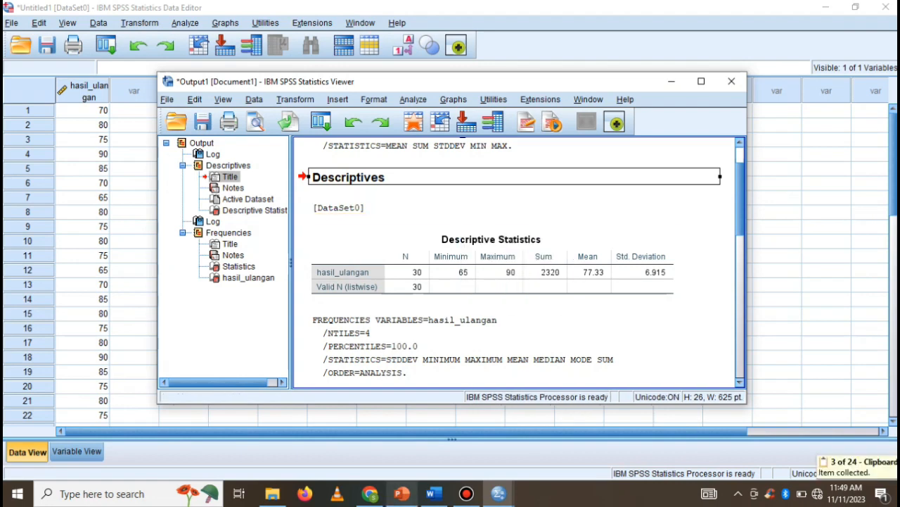
pyautogui.click(433, 493)
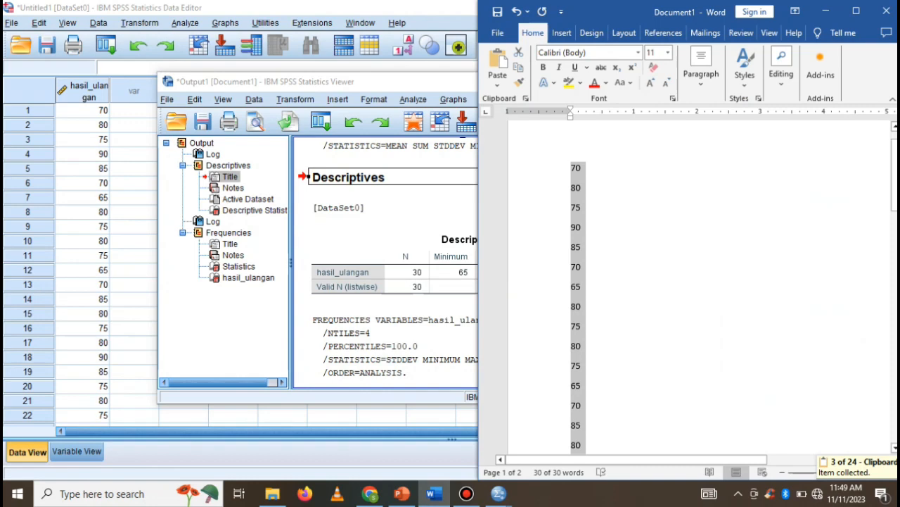
pyautogui.press('Delete')
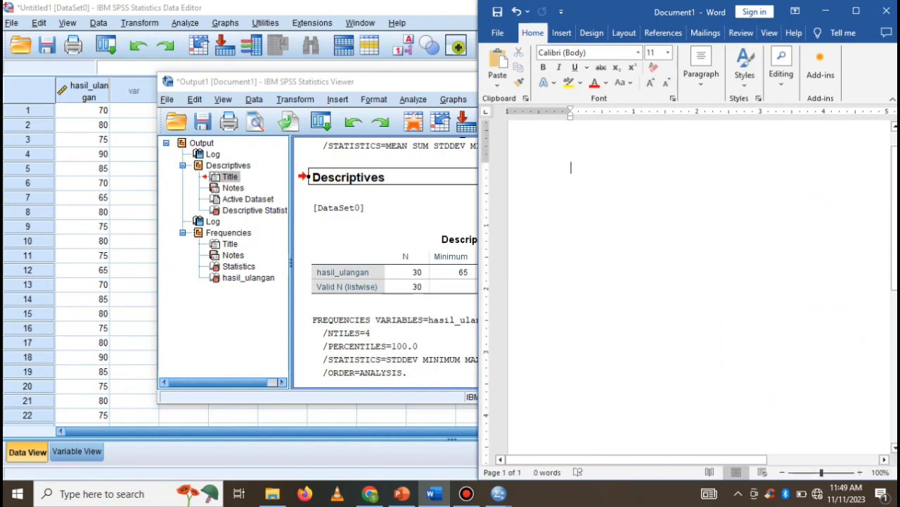
pyautogui.hotkey('ctrl', 'v')
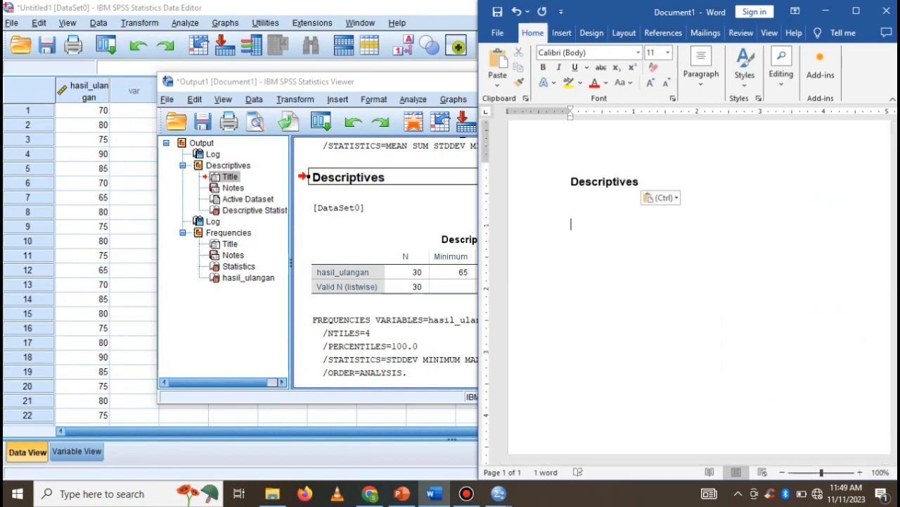
# Copy the Descriptive Statistics table from the SPSS output and paste it below the Descriptives title in Word
pyautogui.click(445, 268)
pyautogui.rightClick(446, 269)
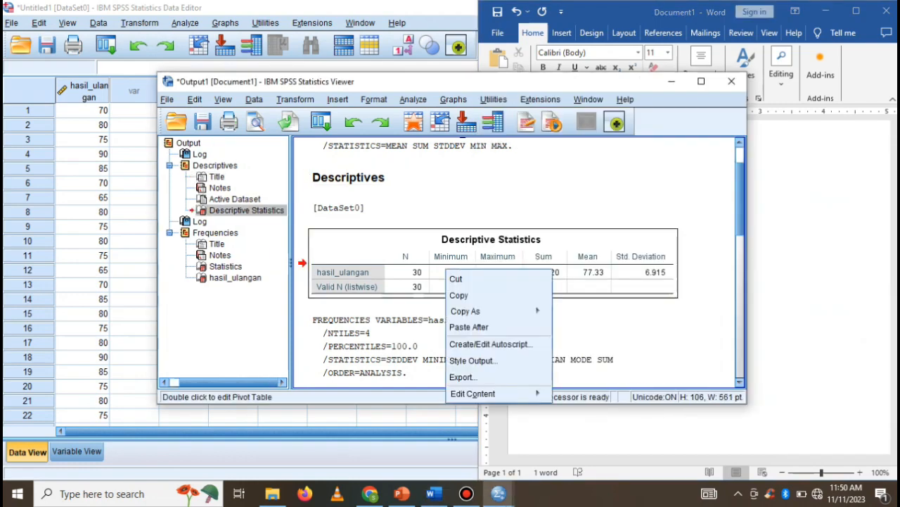
pyautogui.click(461, 296)
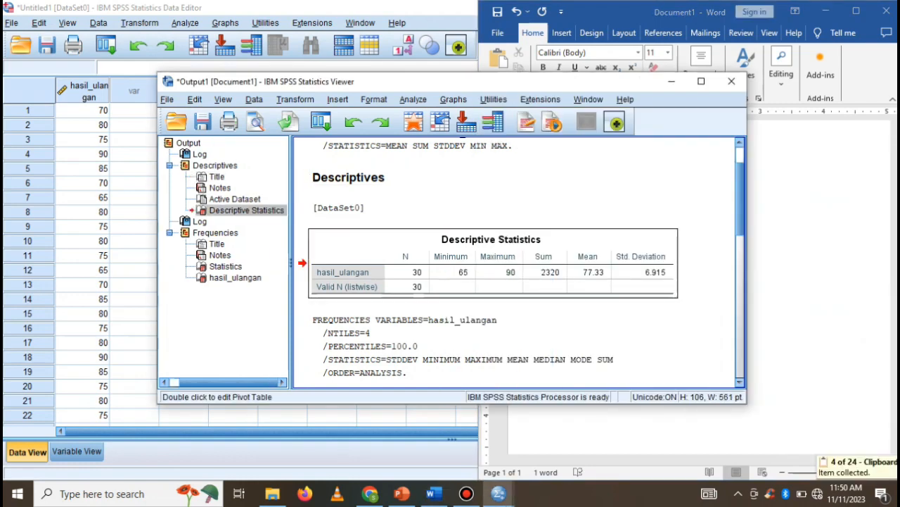
pyautogui.click(795, 225)
pyautogui.hotkey('ctrl', 'v')
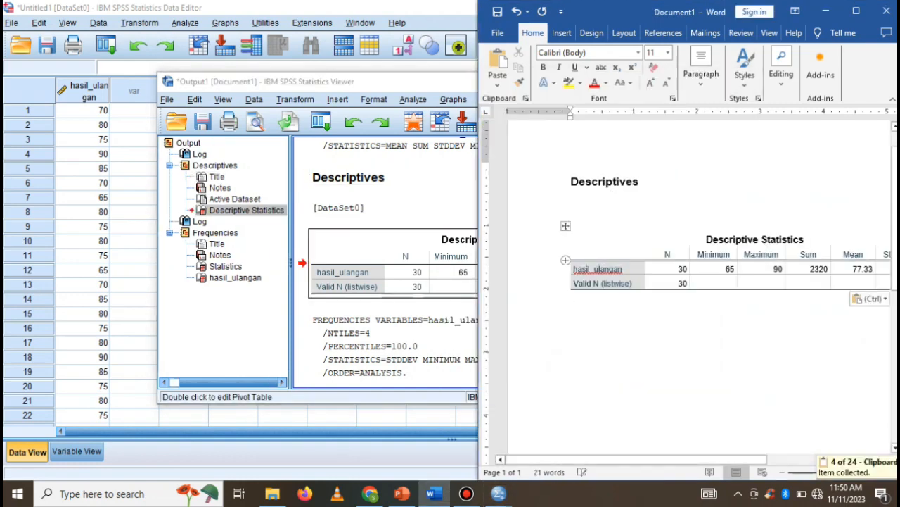
# Try to transfer the Frequencies title from the SPSS output to below the Descriptive Statistics table in Word
pyautogui.click(448, 218)
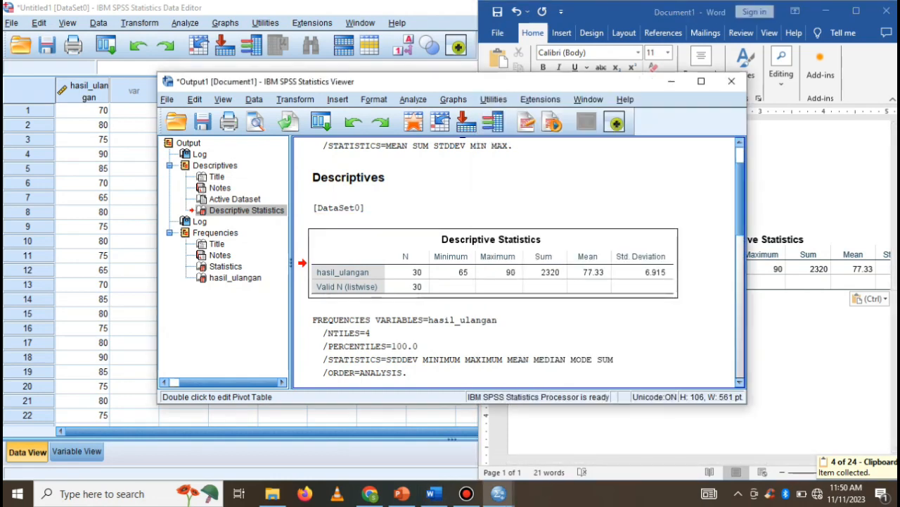
pyautogui.moveTo(740, 209); pyautogui.dragTo(740, 268)
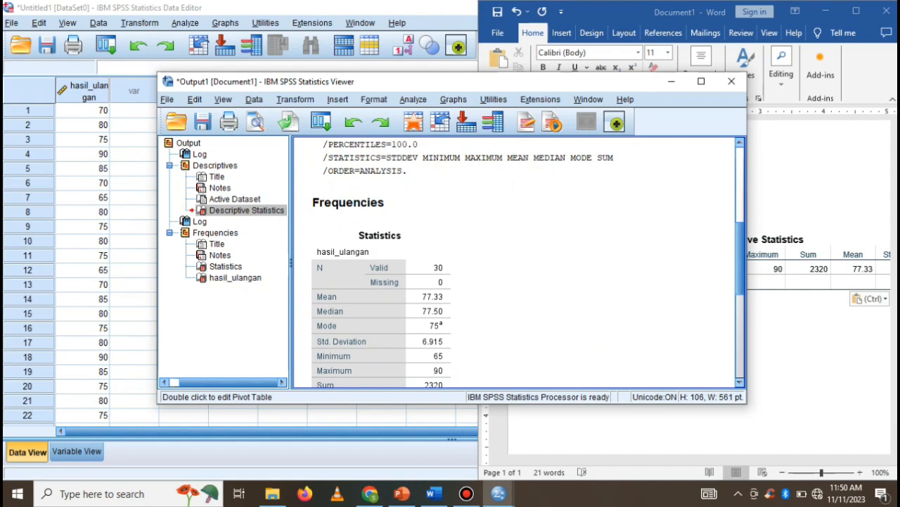
pyautogui.click(358, 202)
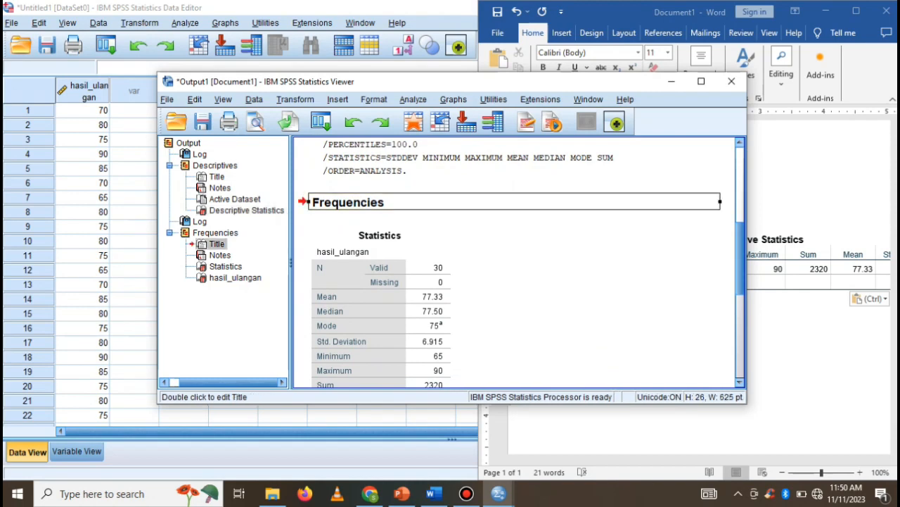
pyautogui.hotkey('alt', 'Tab')
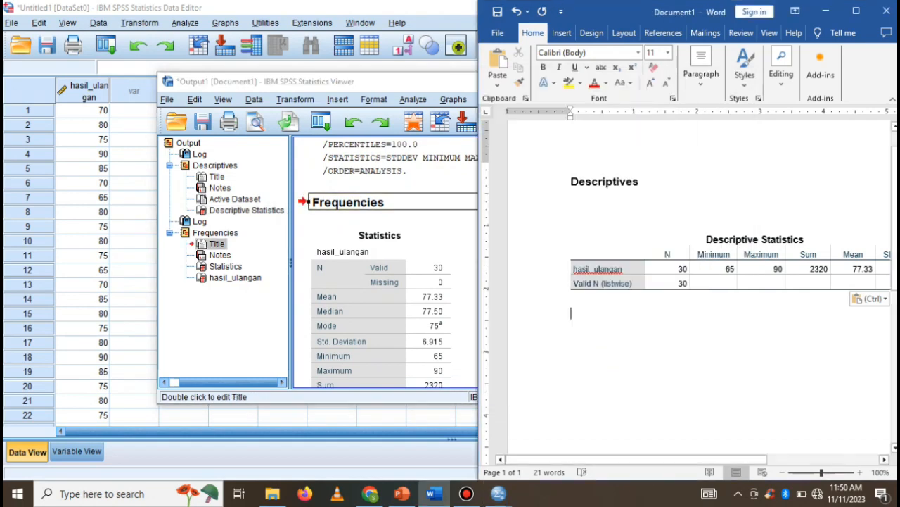
pyautogui.hotkey('ctrl', 'v')
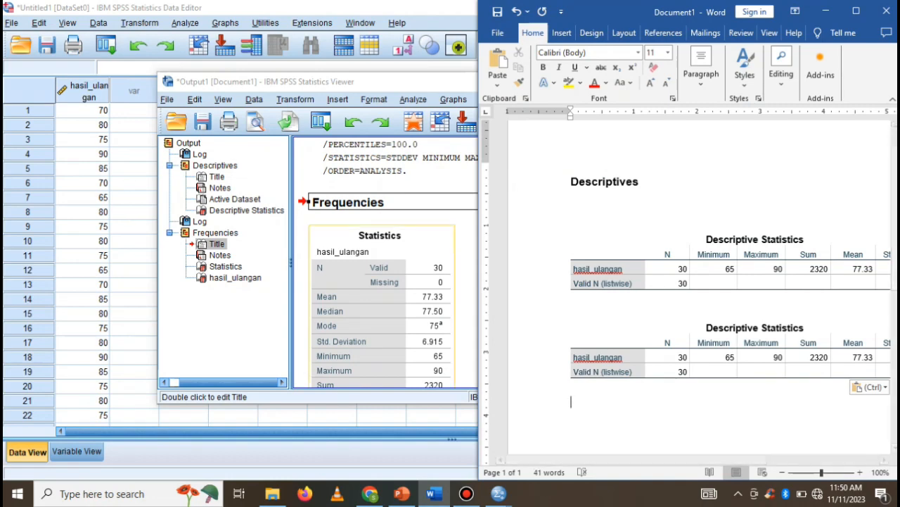
# Copy the Frequencies Statistics table from the SPSS output and paste it at the end of the Word document
pyautogui.click(380, 308)
pyautogui.rightClick(451, 318)
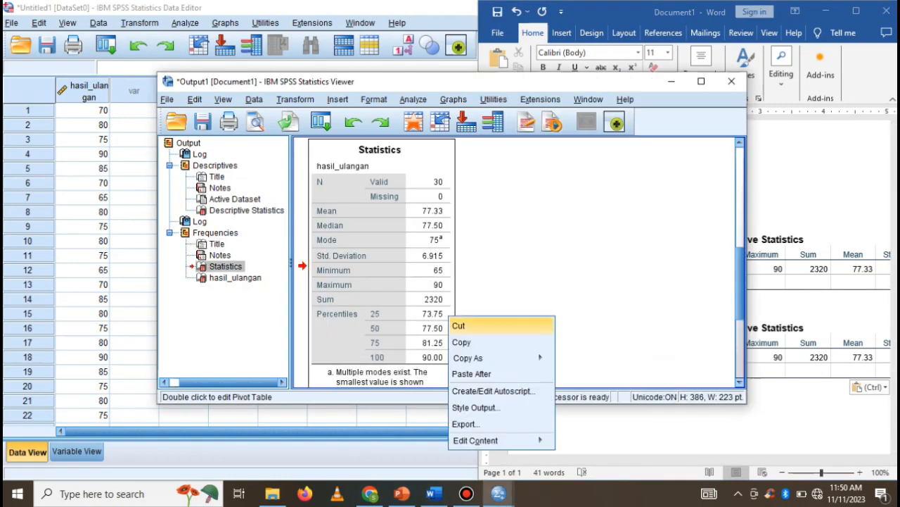
pyautogui.click(462, 342)
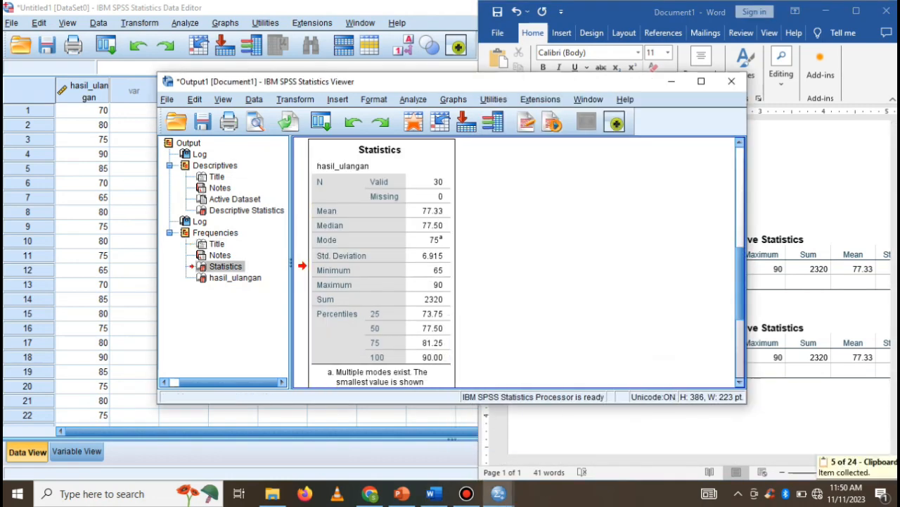
pyautogui.hotkey('alt', 'Tab')
pyautogui.hotkey('ctrl', 'v')
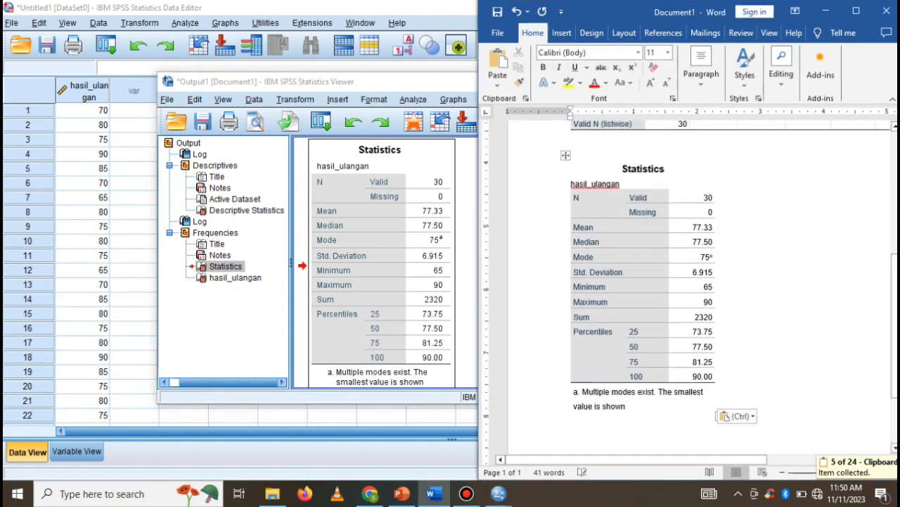
# Try to transfer the hasil_ulangan frequency table from the SPSS output to below the Statistics table in Word
pyautogui.hotkey('alt', 'Tab')
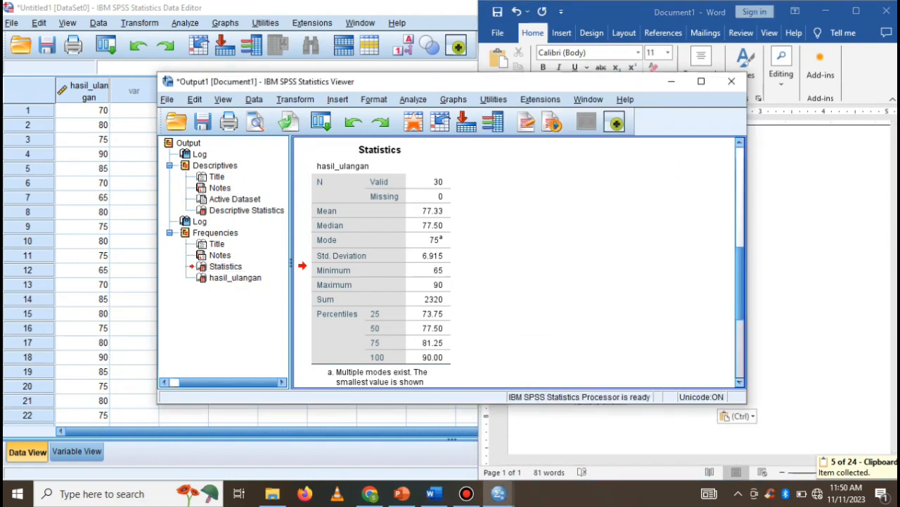
pyautogui.scroll(-5, 461, 310)
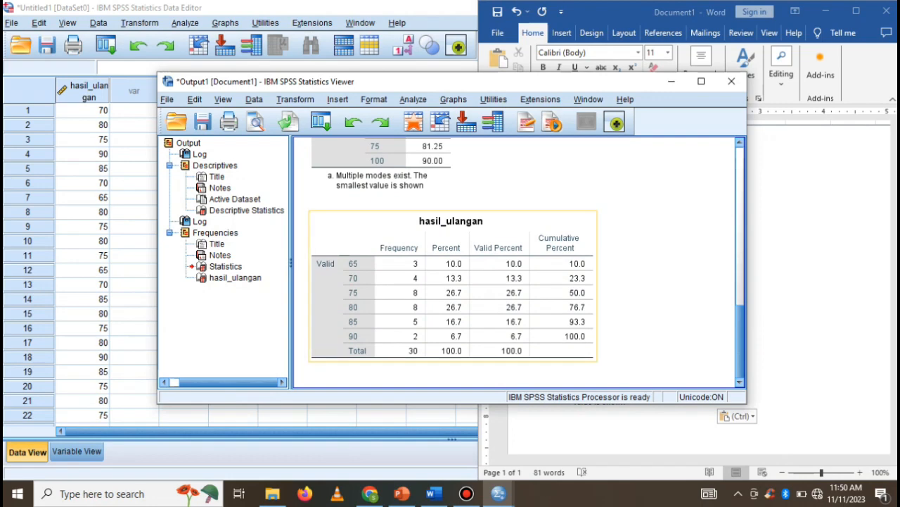
pyautogui.click(453, 295)
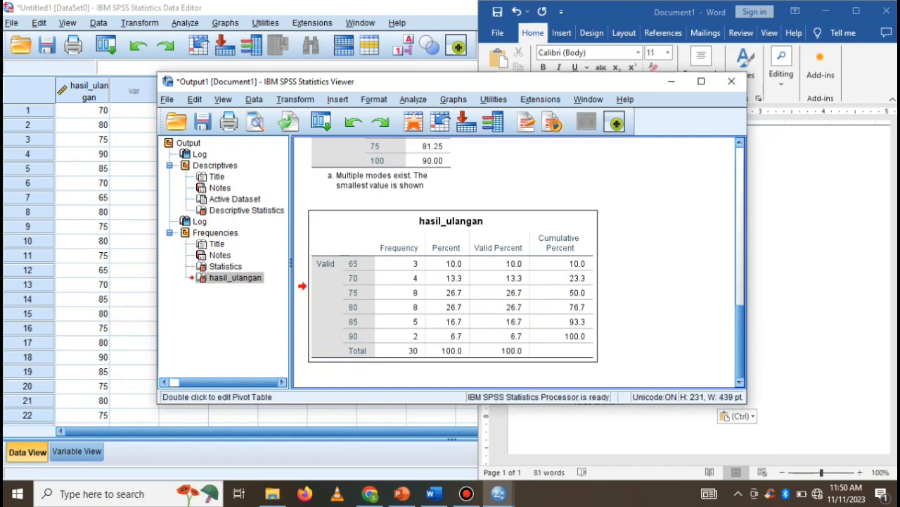
pyautogui.hotkey('alt', 'Tab')
pyautogui.hotkey('ctrl', 'v')
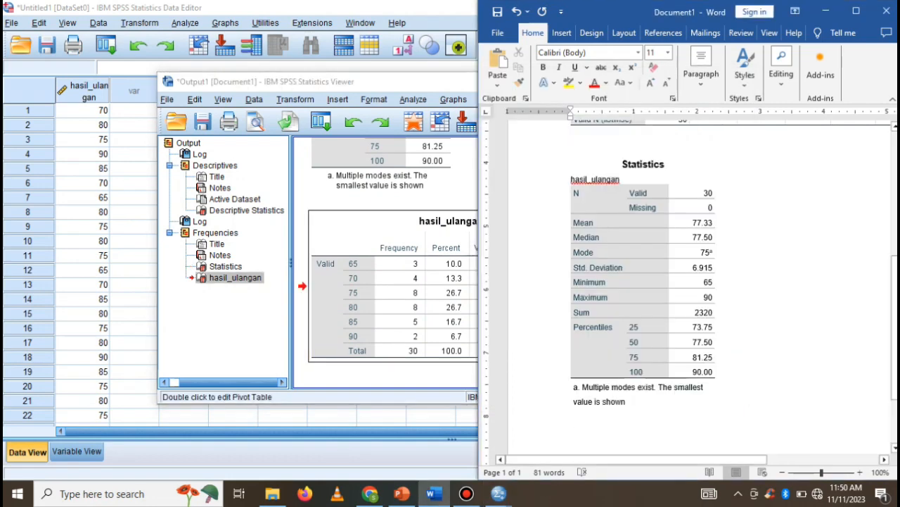
# Below the Descriptives title in Word, add the lines "Nilai ulangan" and "Jumlah = 30"
pyautogui.moveTo(894, 324); pyautogui.dragTo(894, 176)
pyautogui.click(572, 191)
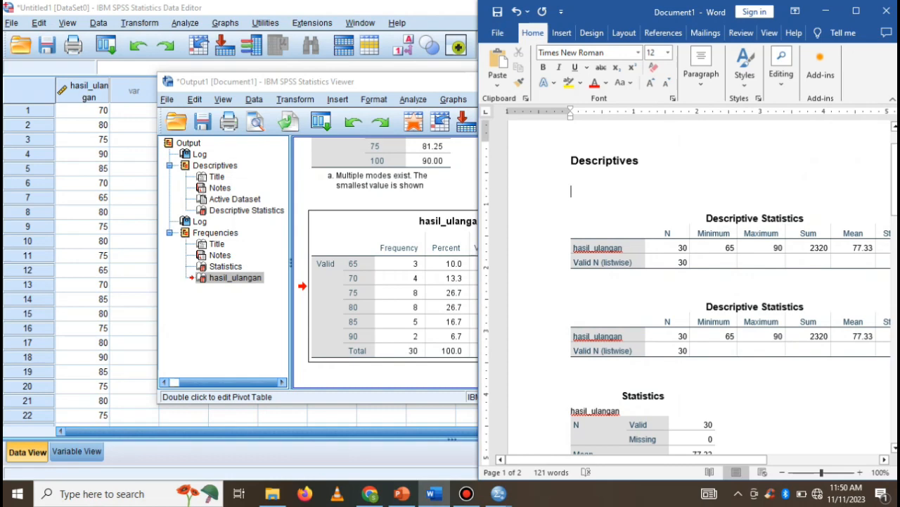
pyautogui.write('nila')
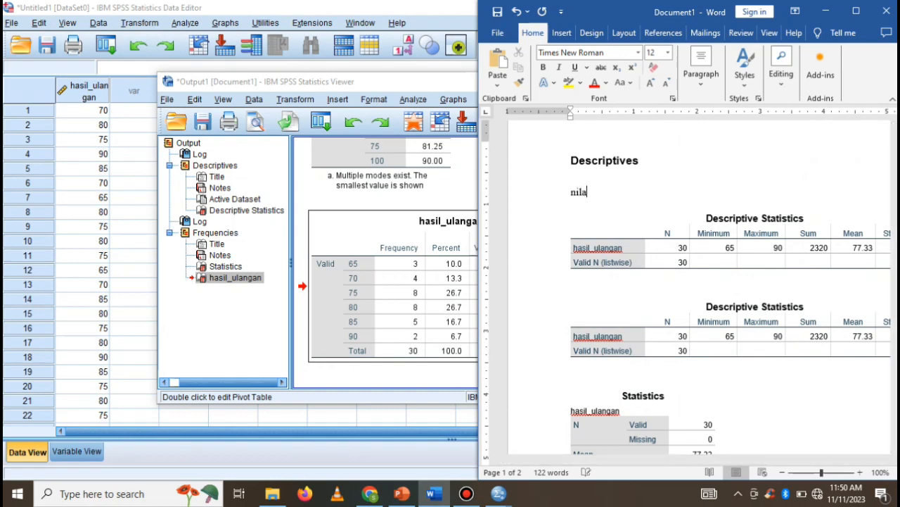
pyautogui.write('i ulangan')
pyautogui.press('Return')
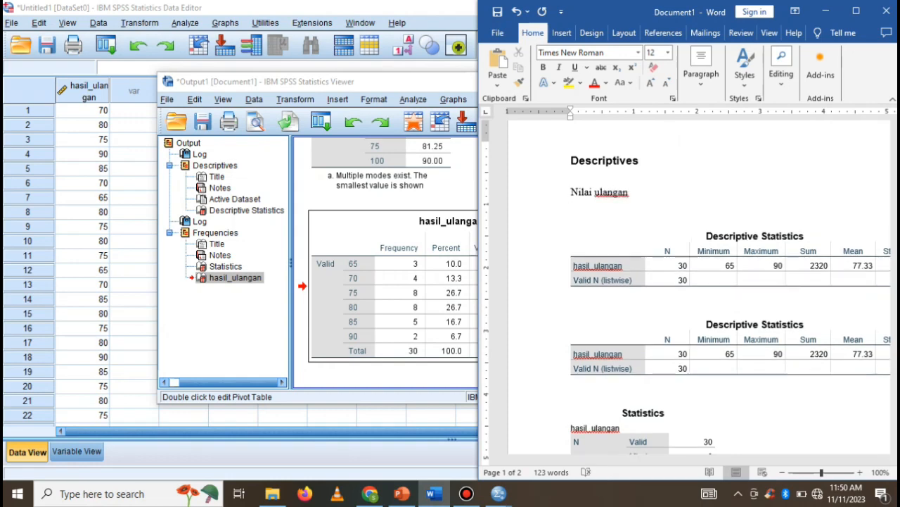
pyautogui.write('jumlah 3')
pyautogui.press('BackSpace')
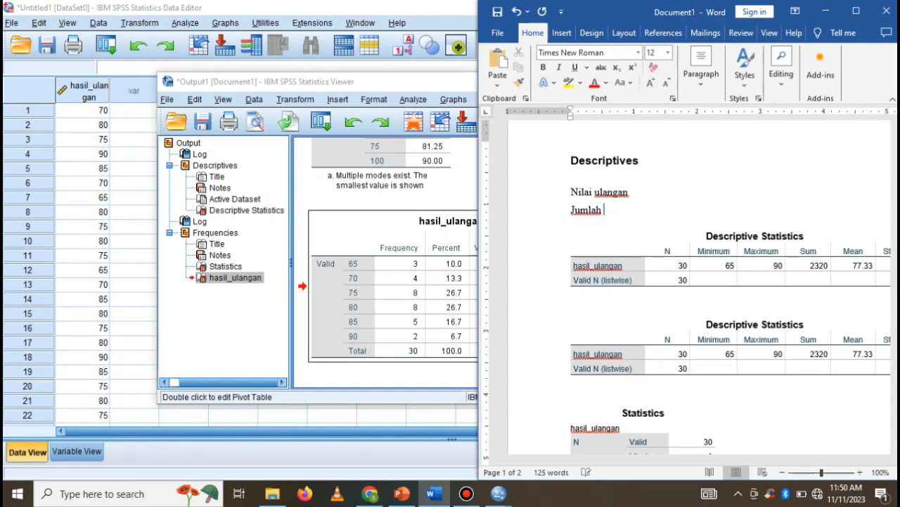
pyautogui.write('= 30')
pyautogui.press('Return')
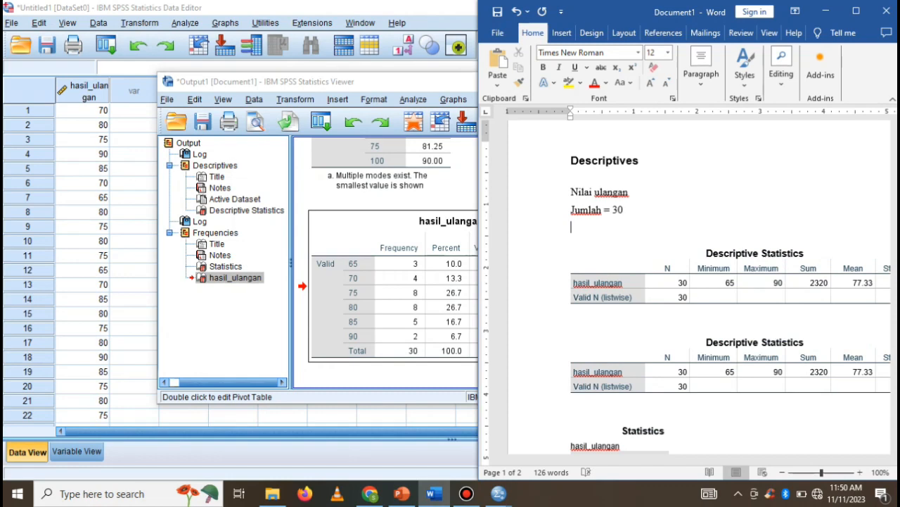
# Add the lines "Minimum = 65" and "Maximum = 90" below the "Jumlah = 30" line
pyautogui.write('minimum = ')
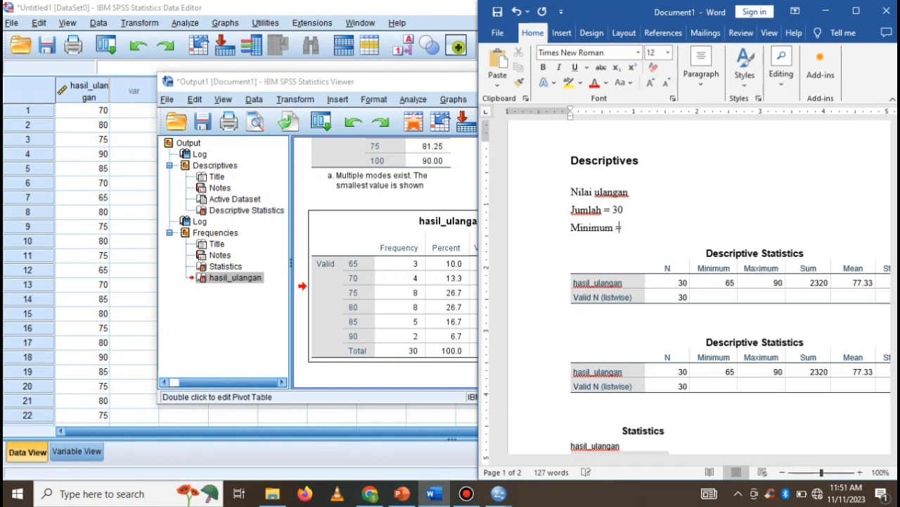
pyautogui.write('65')
pyautogui.press('Return')
pyautogui.write('m')
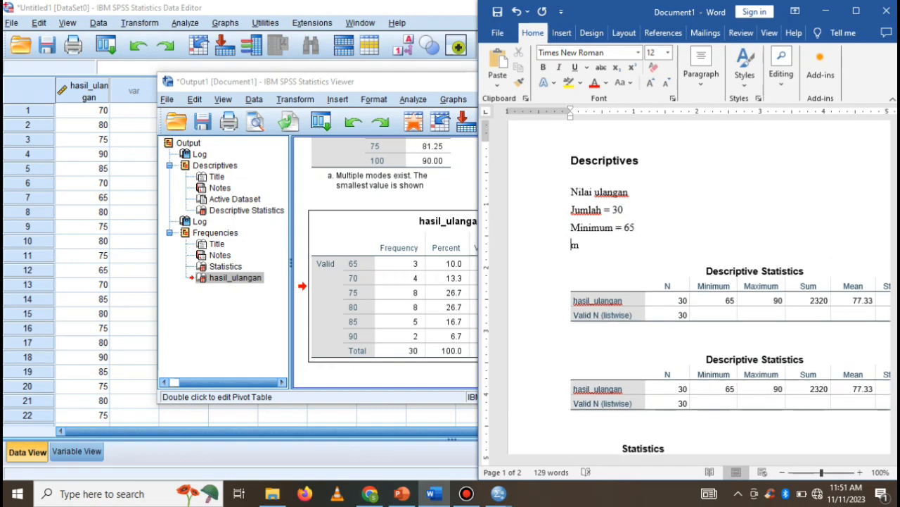
pyautogui.write('aximum = ')
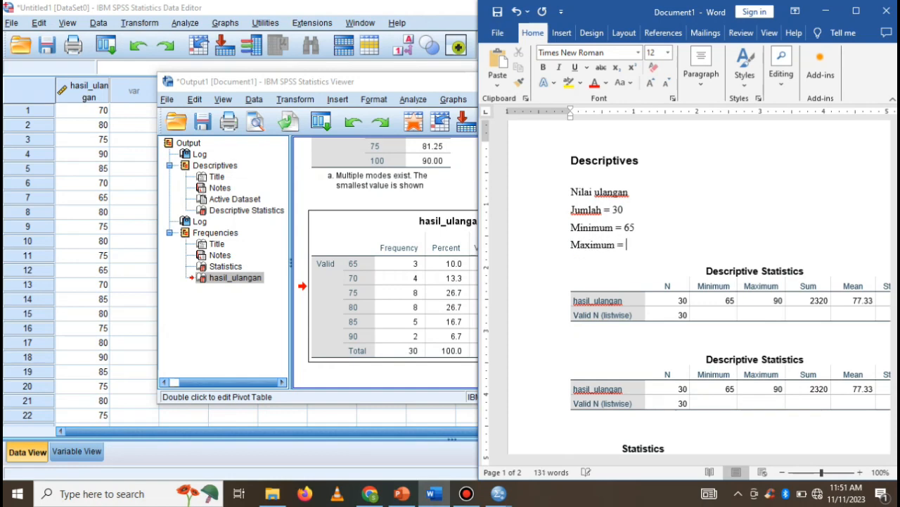
pyautogui.write('90')
pyautogui.press('Return')
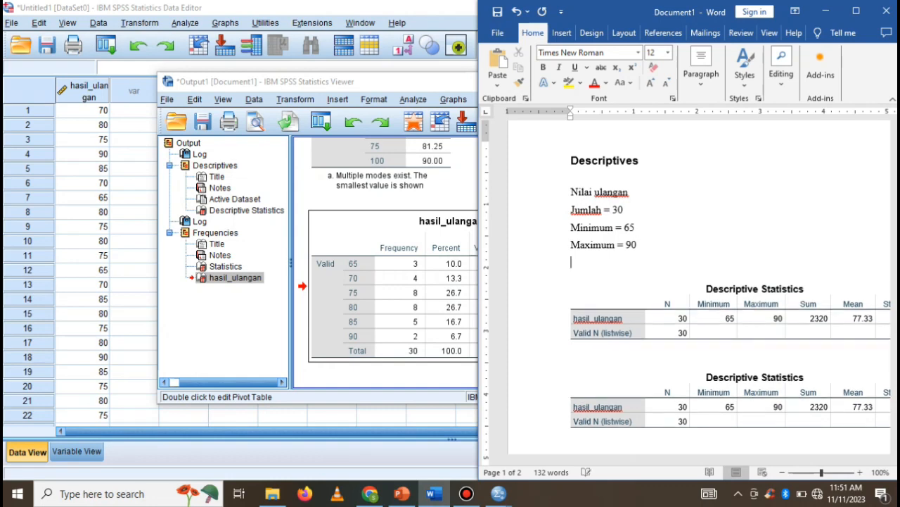
# Add the lines "Jumlah = 2320" and "Mean = 77.33" below the "Maximum = 90" line
pyautogui.write('jumlah = 2320')
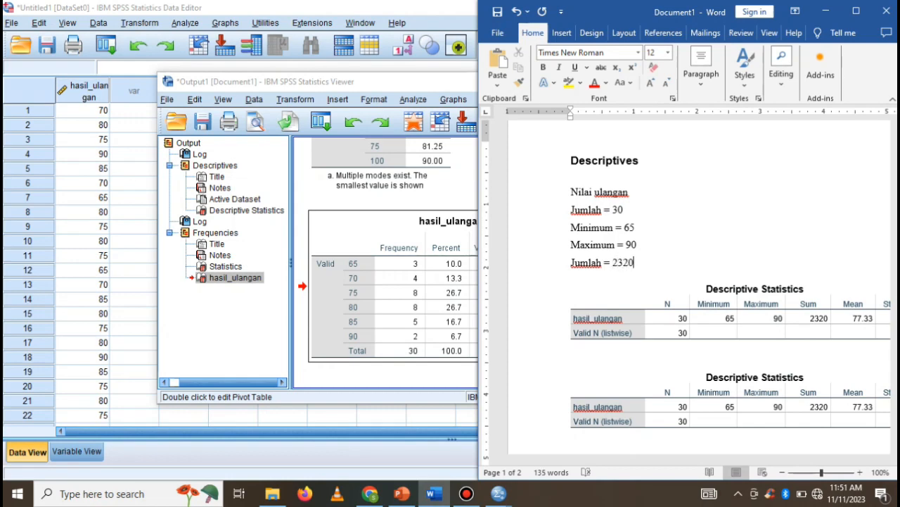
pyautogui.press('Return')
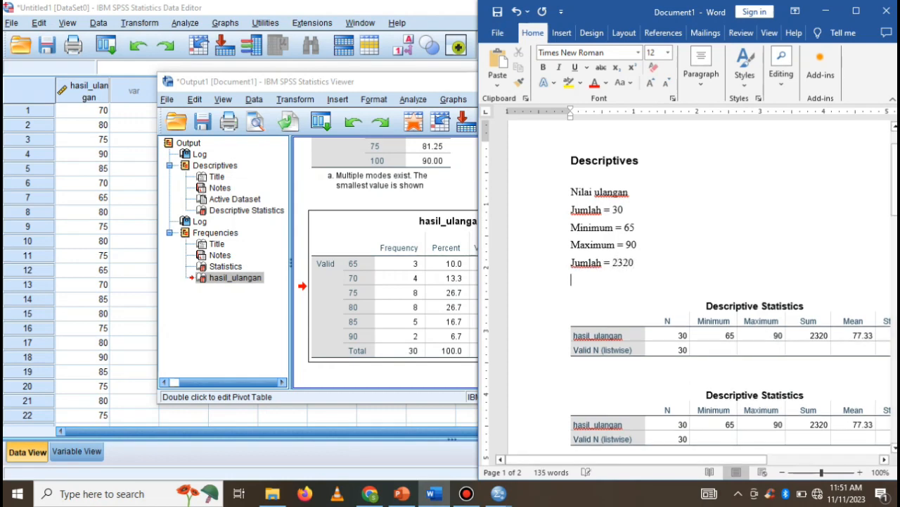
pyautogui.hscroll(3, 693, 286)
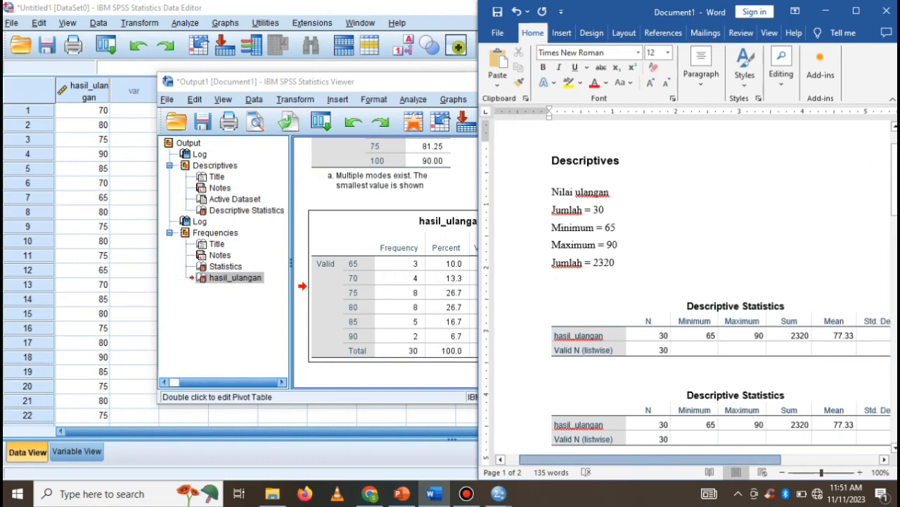
pyautogui.write('mean')
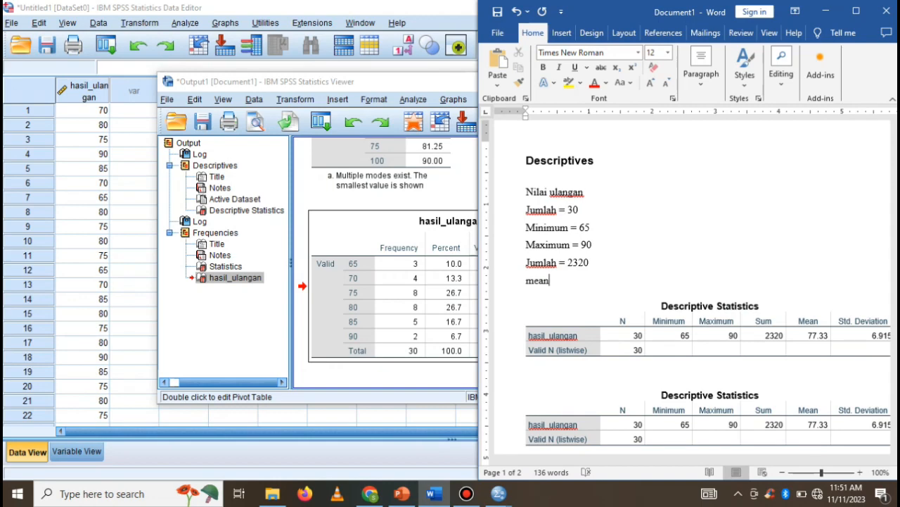
pyautogui.write(' = 77.33')
pyautogui.press('Return')
# Add the line "Standar deviasinya 6.915" below the "Mean = 77.33" line, followed by a new line
pyautogui.write('sta')
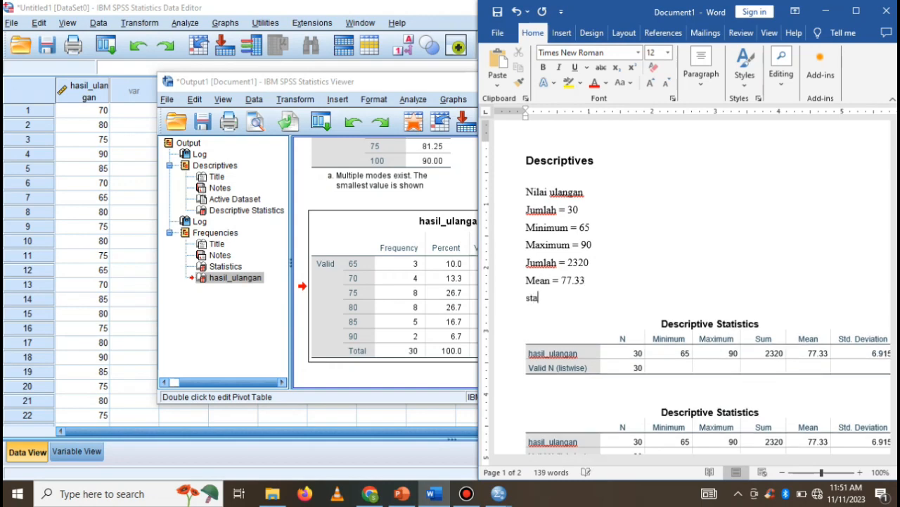
pyautogui.write('ndar devia')
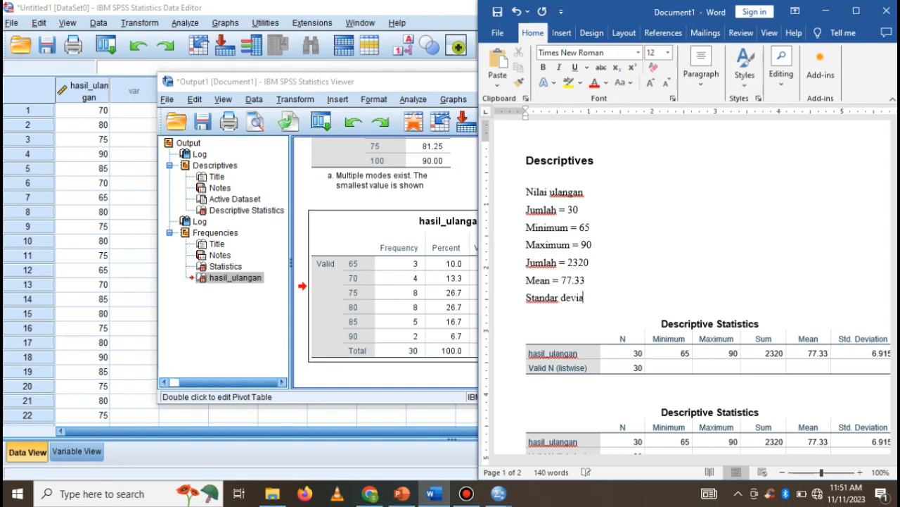
pyautogui.write('sinya 6.')
pyautogui.write('915')
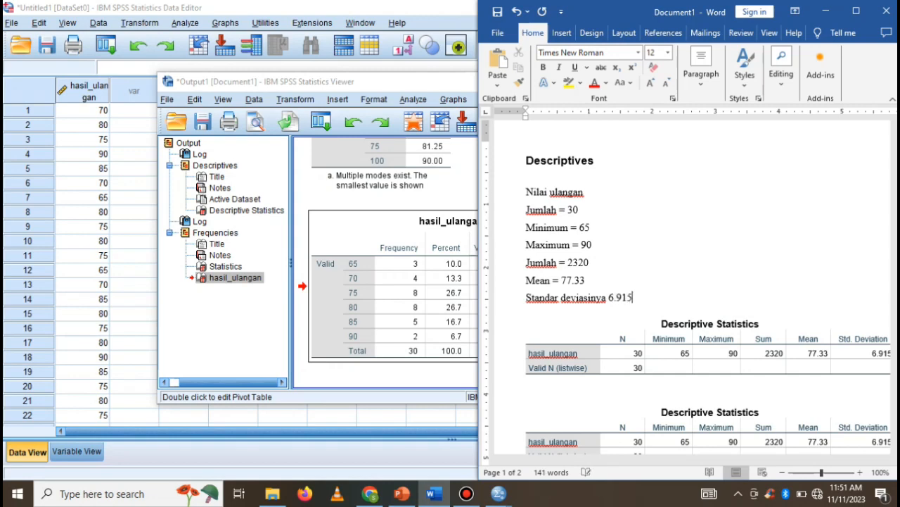
pyautogui.press('Return')
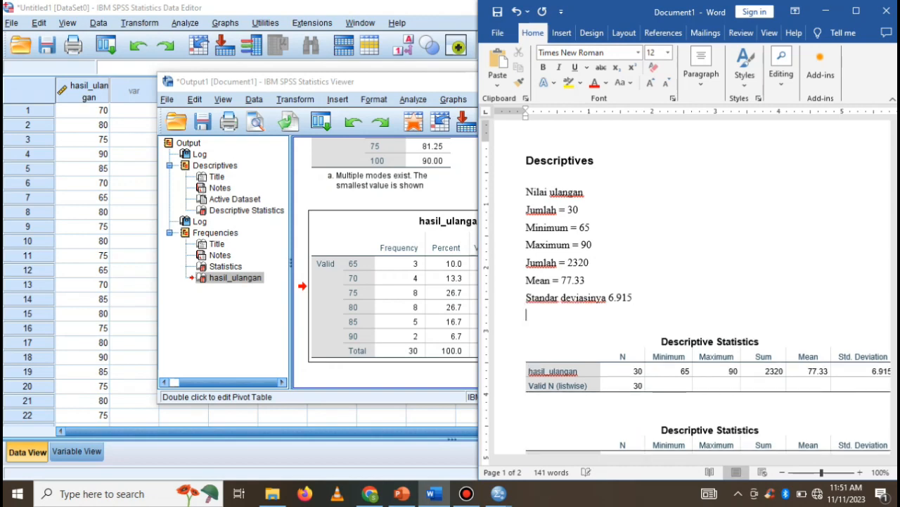
pyautogui.moveTo(666, 460)
pyautogui.mouseDown()
pyautogui.moveTo(729, 459)
pyautogui.moveTo(659, 460)
pyautogui.mouseUp()
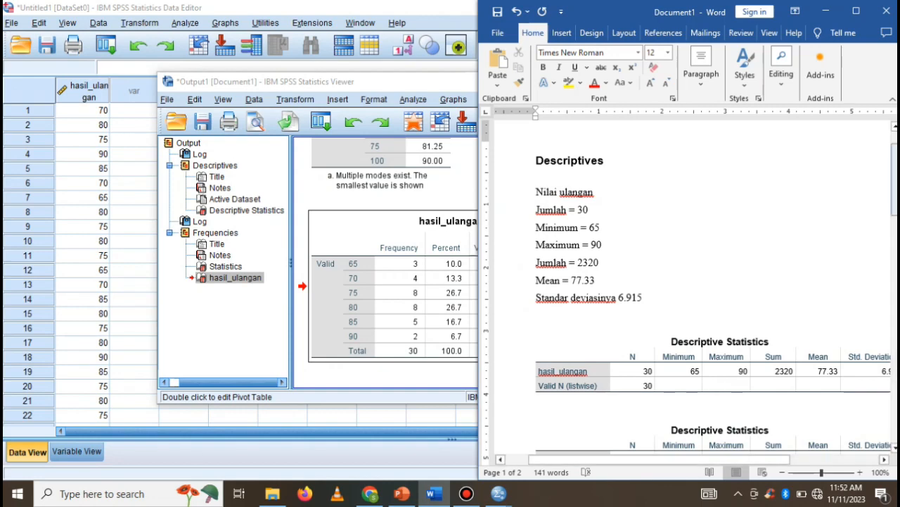
pyautogui.moveTo(895, 199)
pyautogui.mouseDown()
pyautogui.moveTo(895, 287)
pyautogui.moveTo(895, 192)
pyautogui.mouseUp()
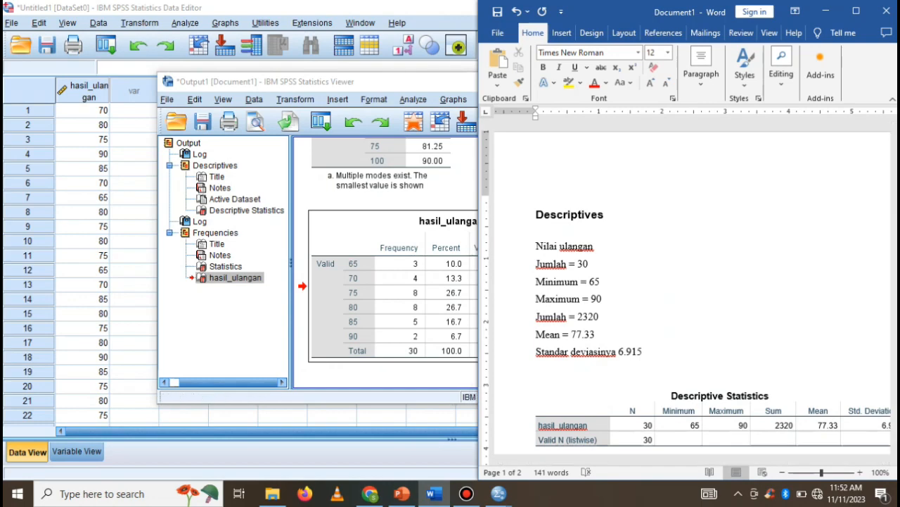
pyautogui.click(430, 415)
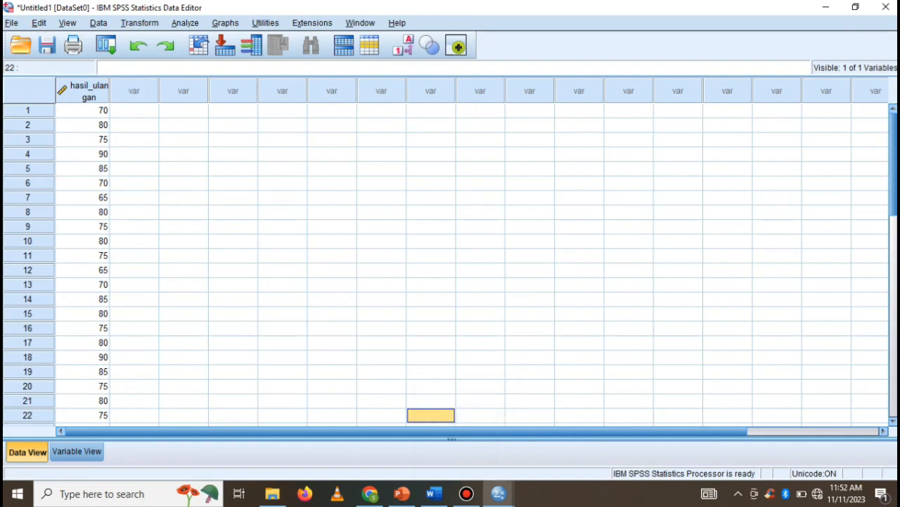
pyautogui.moveTo(466, 493)
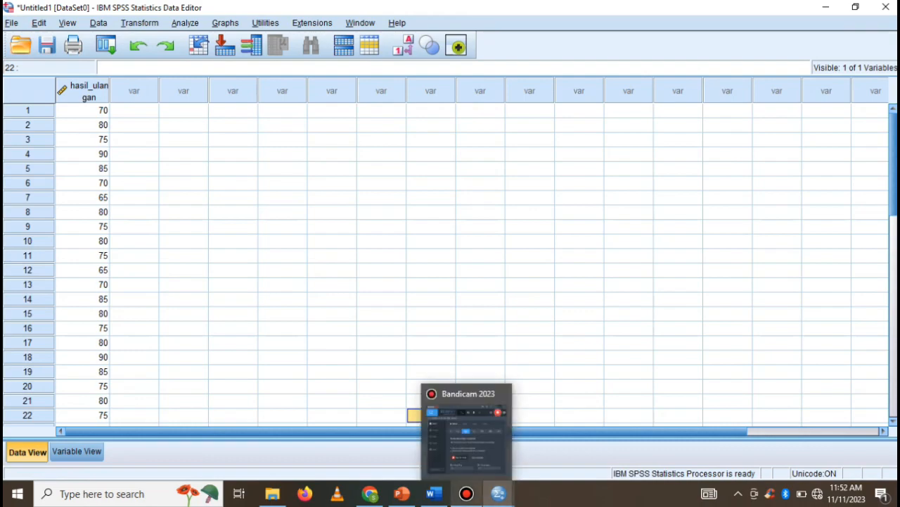